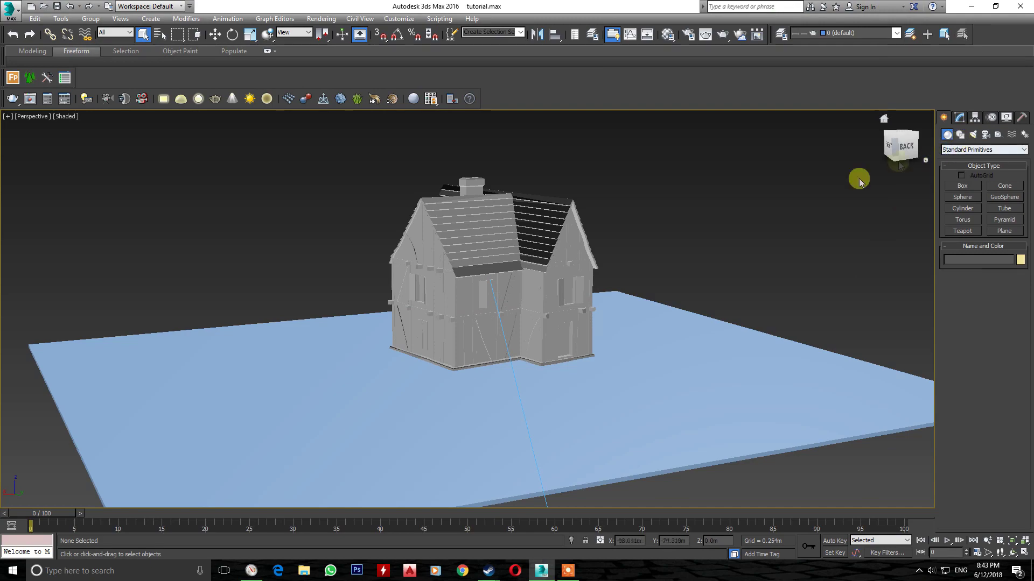
Step: In the four-view layout, choose the VRay light category under Create > Lights
key("alt+w")
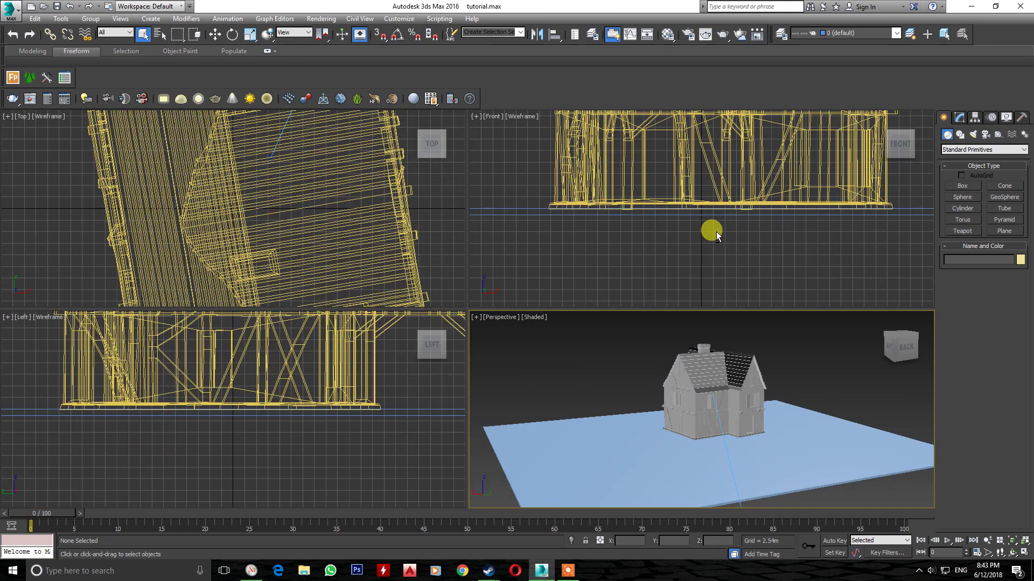
left_click(680, 263)
middle_click_drag(680, 263, 623, 323)
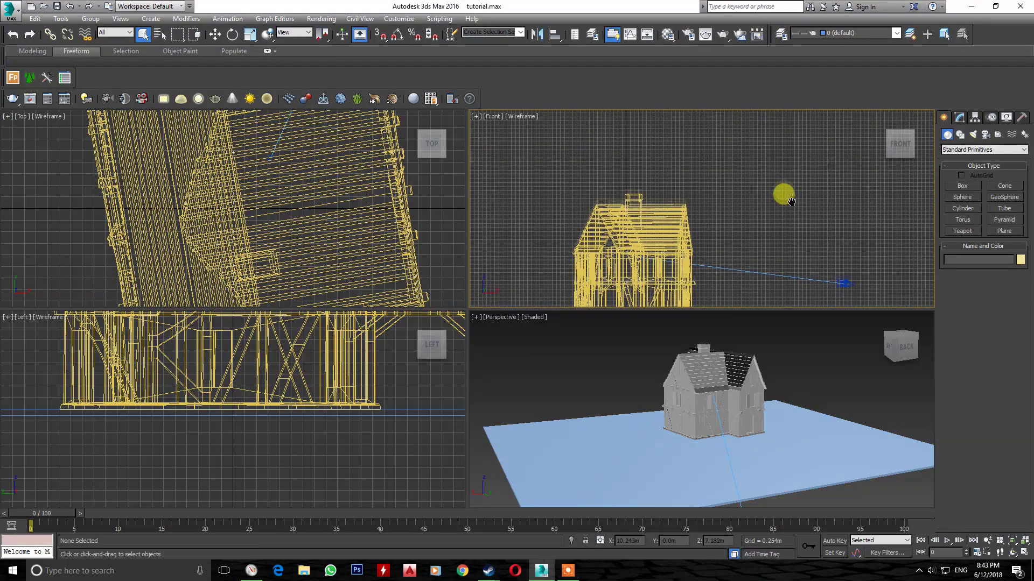
left_click(972, 134)
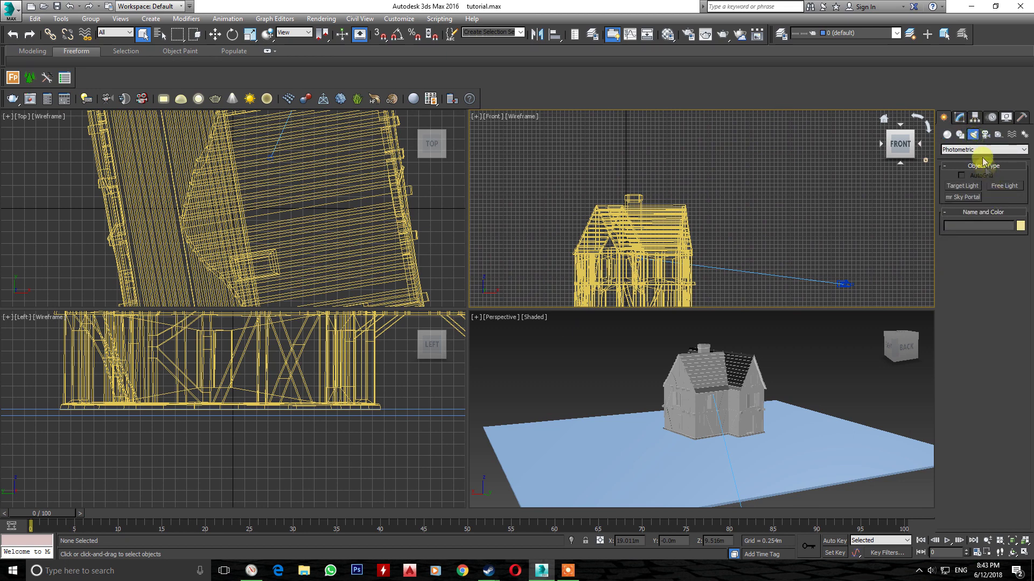
left_click(980, 149)
left_click(977, 177)
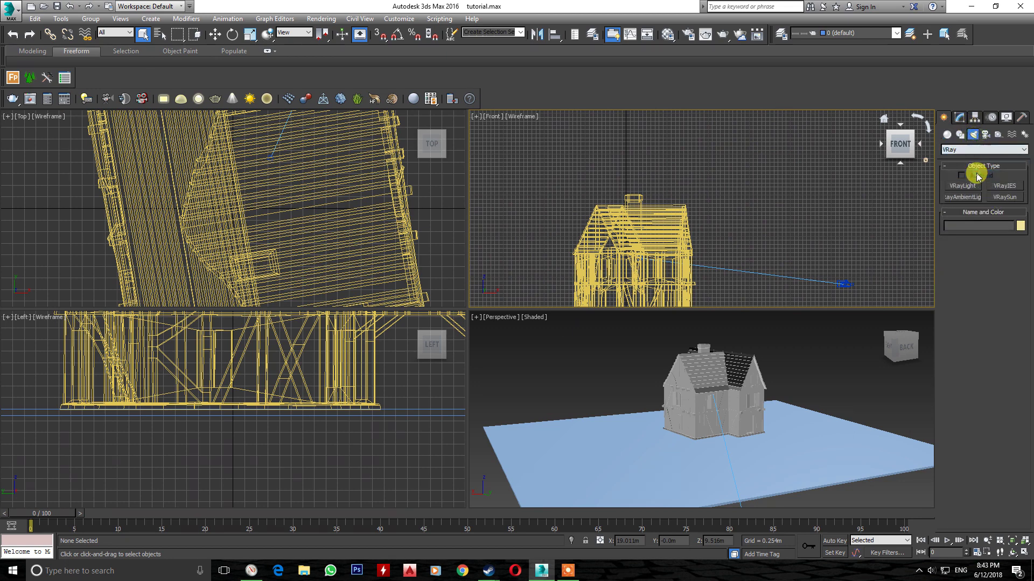
Step: Drag VRaySun001 from the upper right toward the house in the Front view, adding a VRaySky map
left_click(1015, 198)
scroll(810, 218, "down", 2)
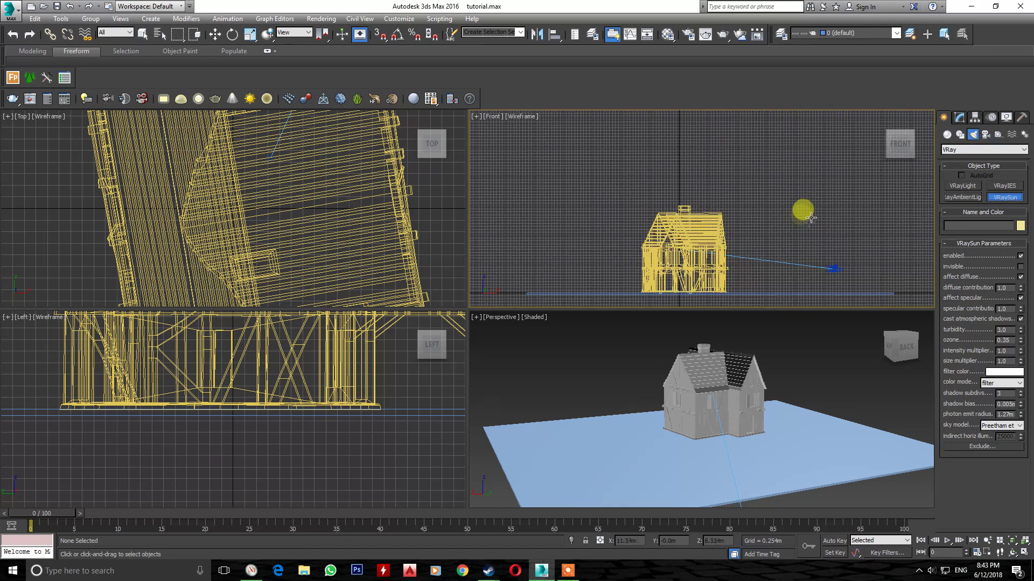
scroll(735, 232, "down", 1)
mouse_move(828, 140)
left_mouse_down()
mouse_move(741, 194)
mouse_move(686, 263)
left_mouse_up()
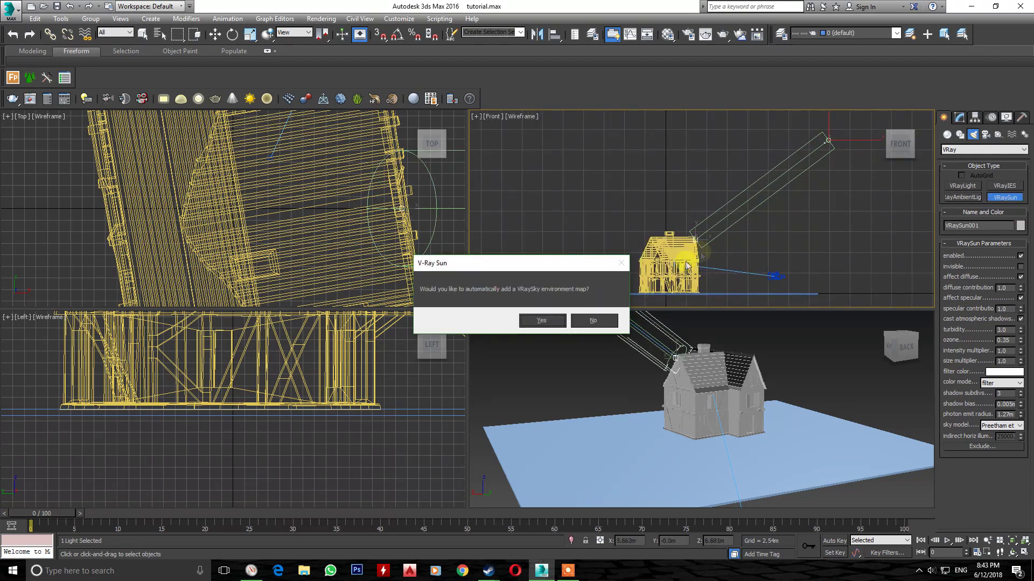
left_click(539, 321)
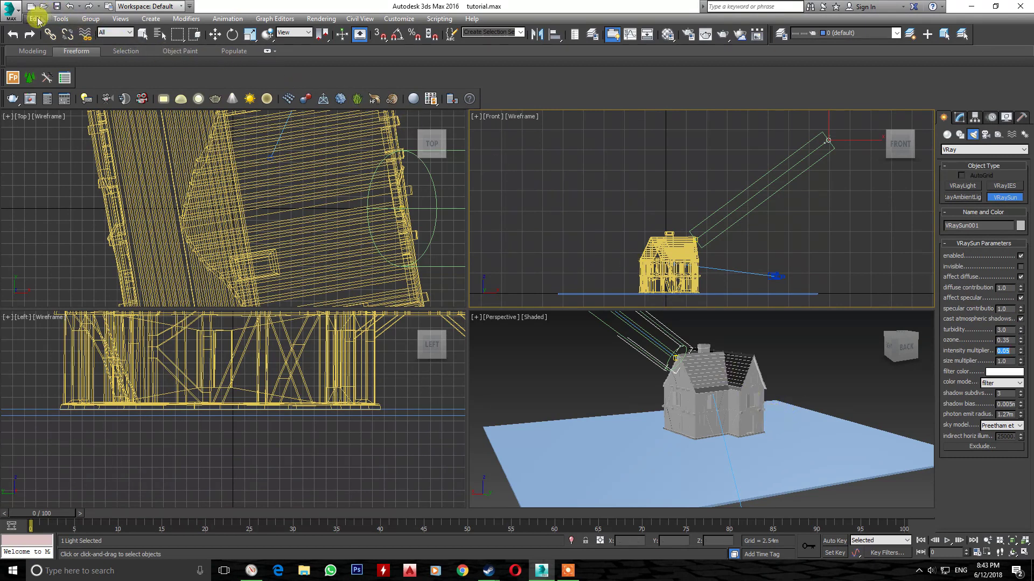
Step: Switch the renderer to V-Ray and set the image aspect to 1.77778
left_click(46, 103)
left_click(558, 328)
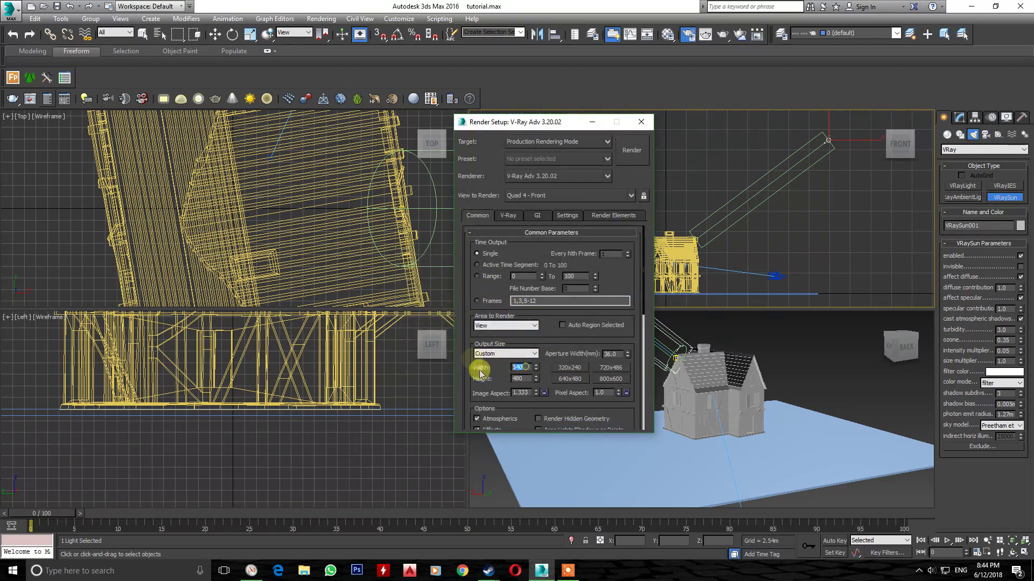
double_click(520, 392)
type("1.77778")
type("1920")
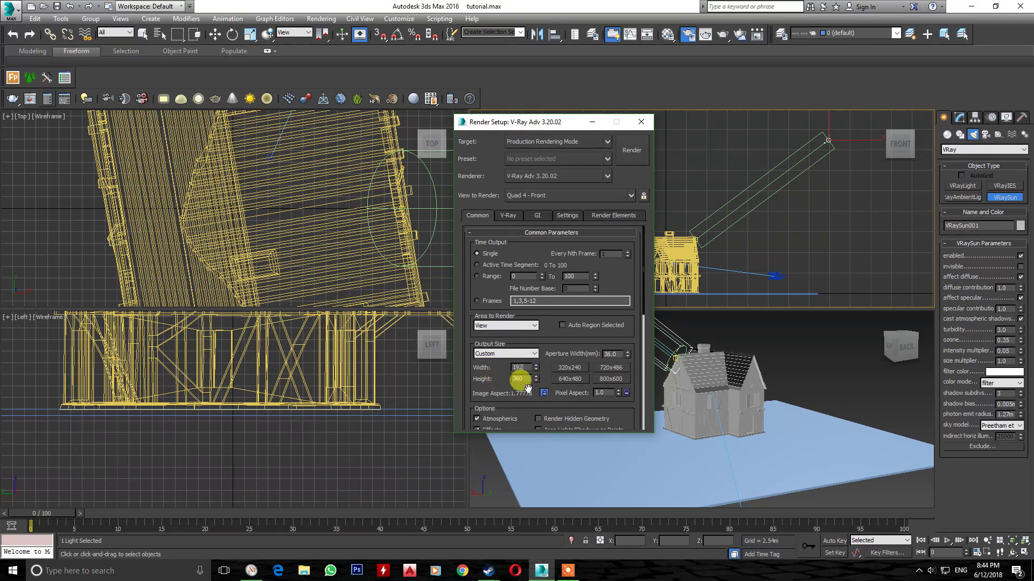
Step: Enable global illumination with Brute force and Light cache engines, then close Render Setup
left_click(537, 217)
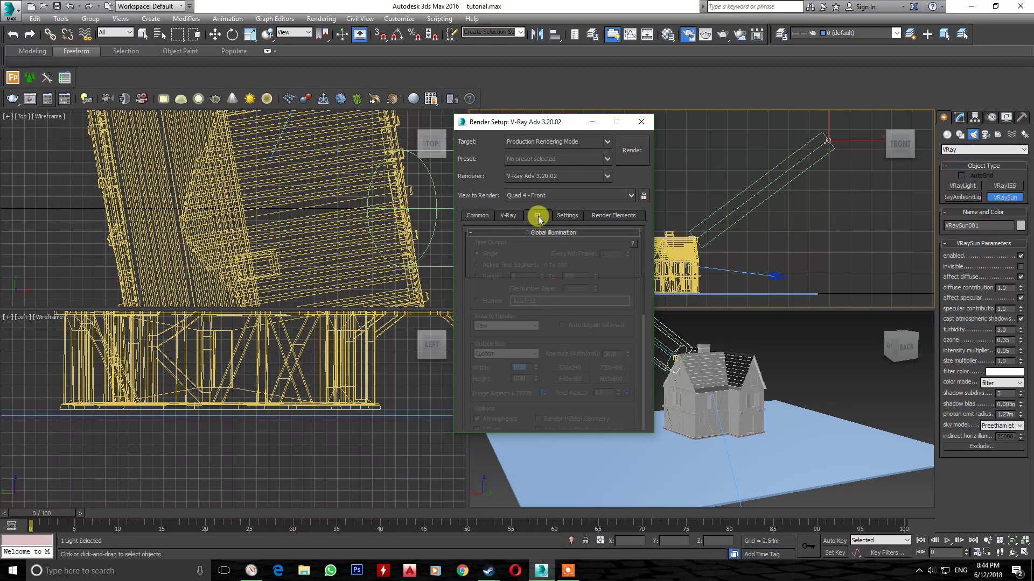
left_click(491, 245)
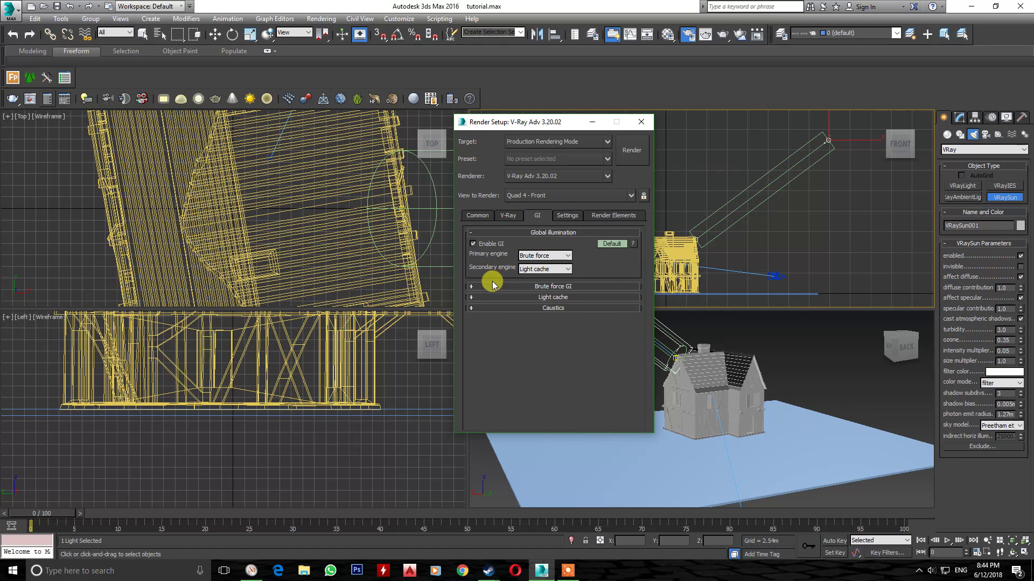
left_click(642, 122)
left_click(322, 19)
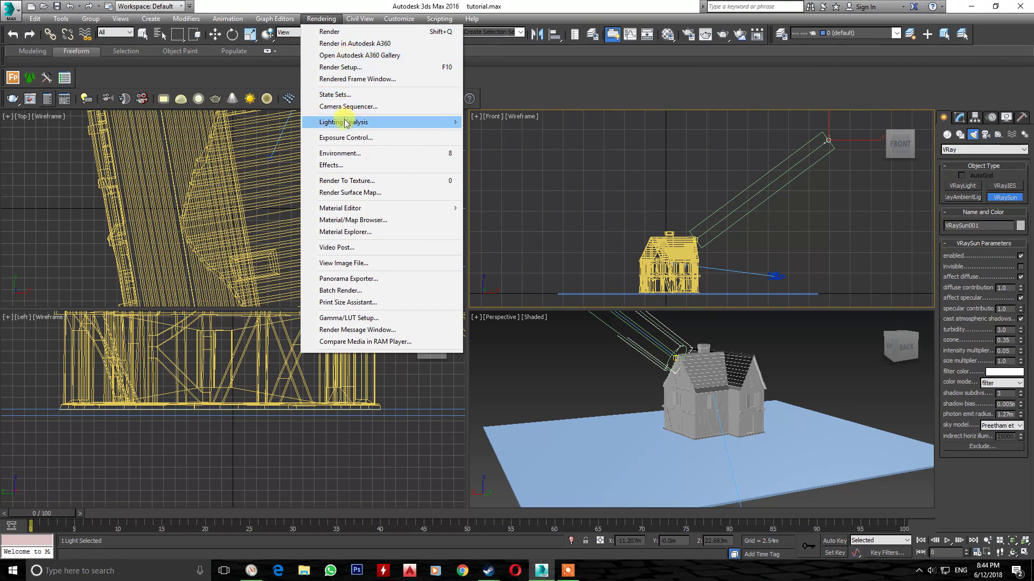
Step: Instance the DefaultVRaySky environment map into material slot 1 and enable specify sun node
left_click(340, 153)
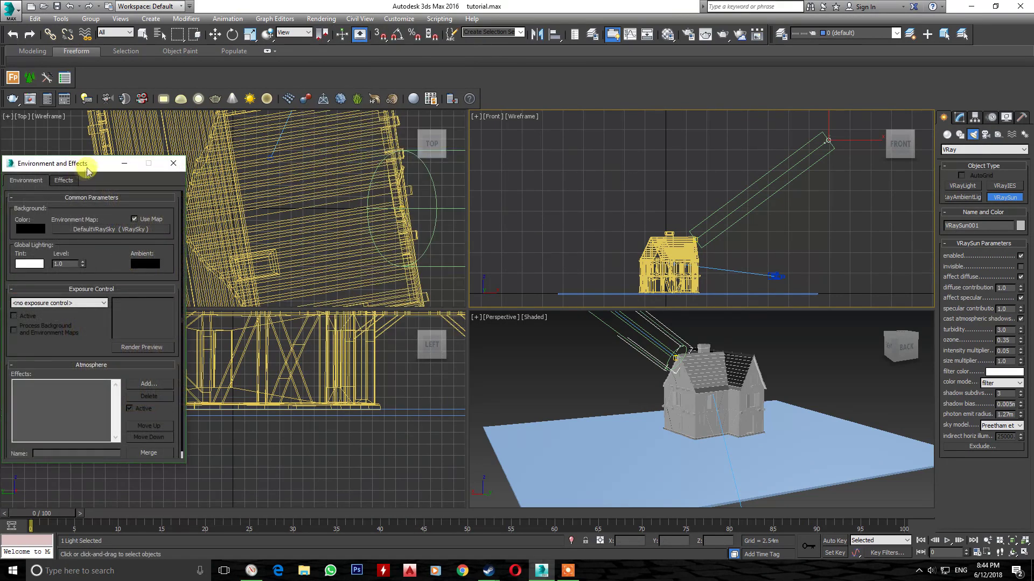
left_click_drag(81, 163, 268, 131)
key("m")
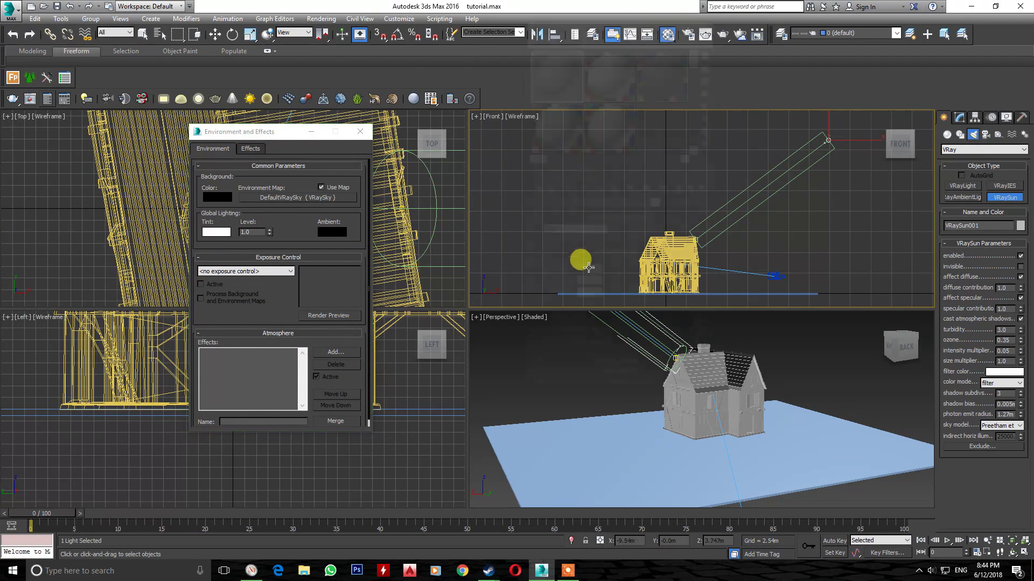
left_click_drag(593, 5, 606, 88)
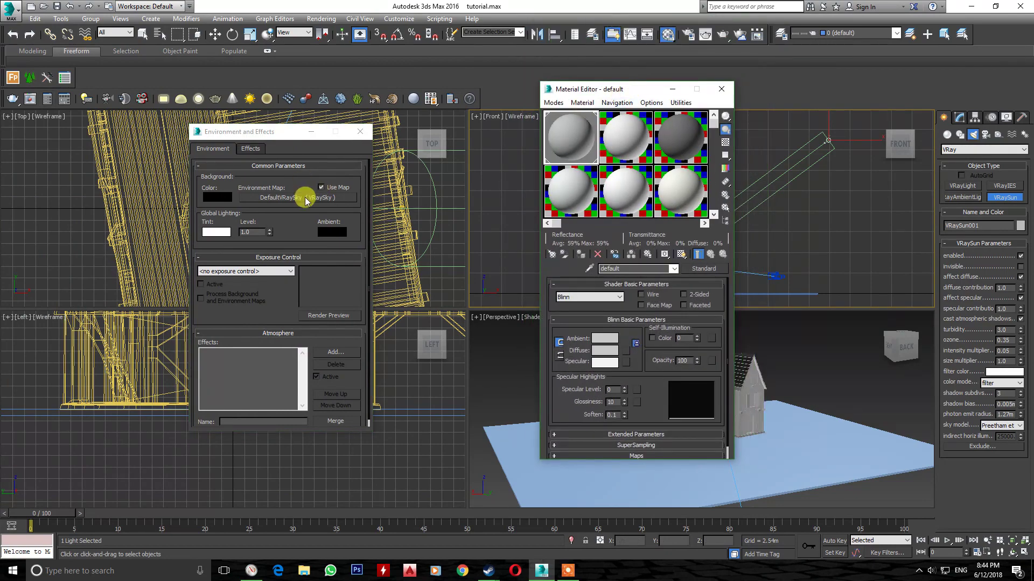
left_click_drag(304, 198, 589, 141)
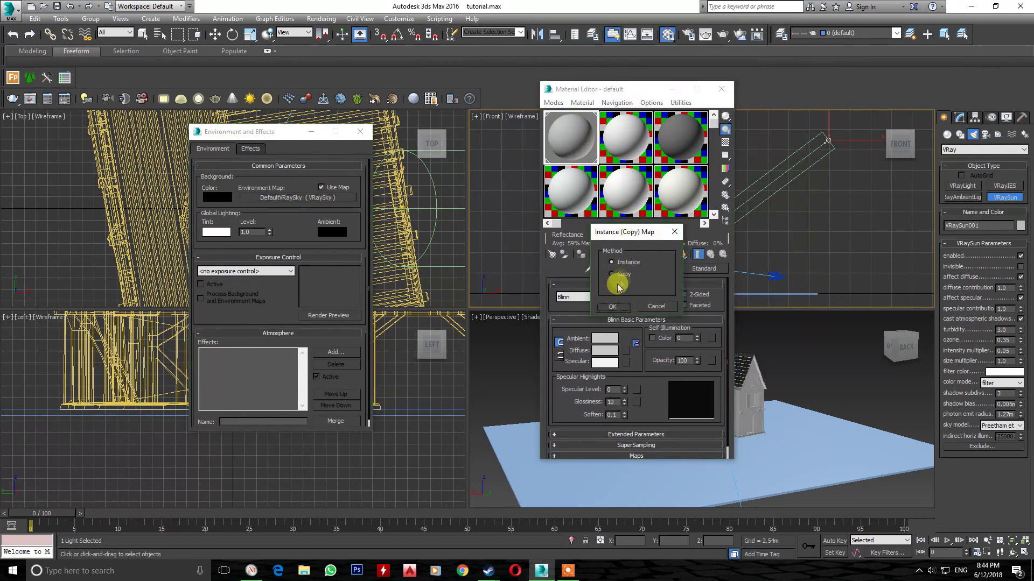
left_click(614, 306)
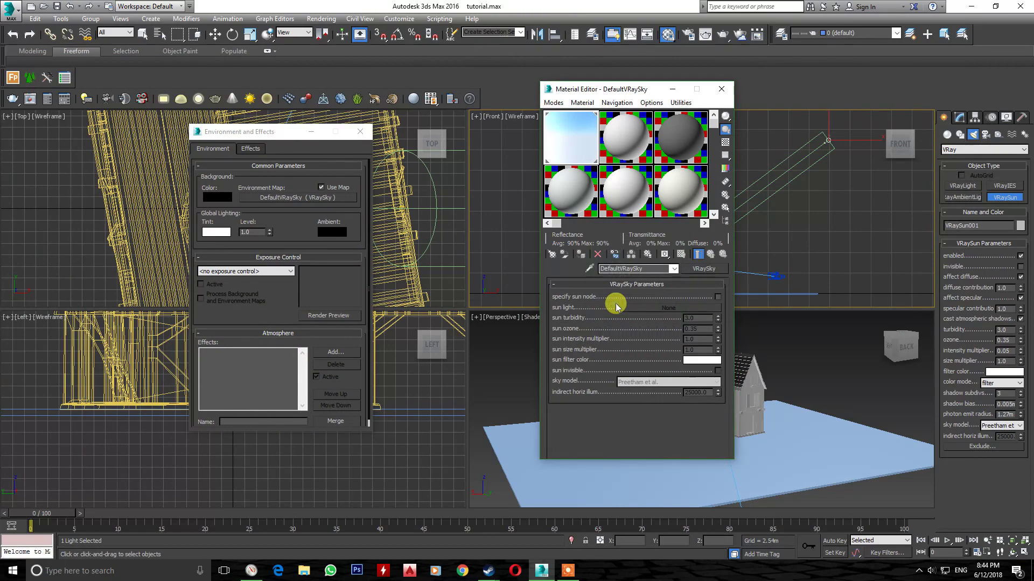
left_click(718, 297)
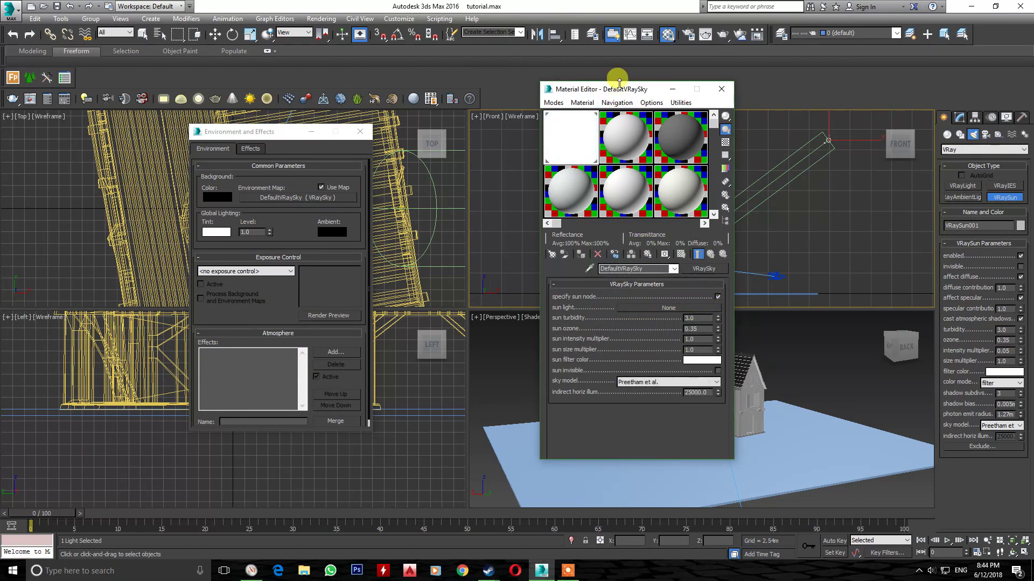
mouse_move(619, 83)
left_mouse_down()
mouse_move(619, 114)
mouse_move(358, 140)
left_mouse_up()
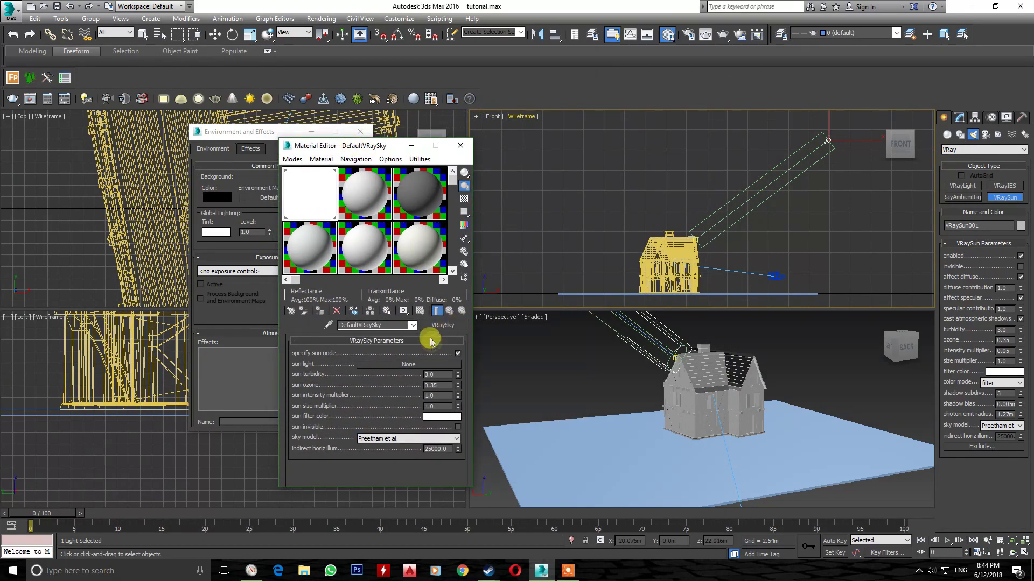
Step: Pick VRaySun001 as the VRaySky's sun light and set sun intensity multiplier to 0.04
left_click(408, 366)
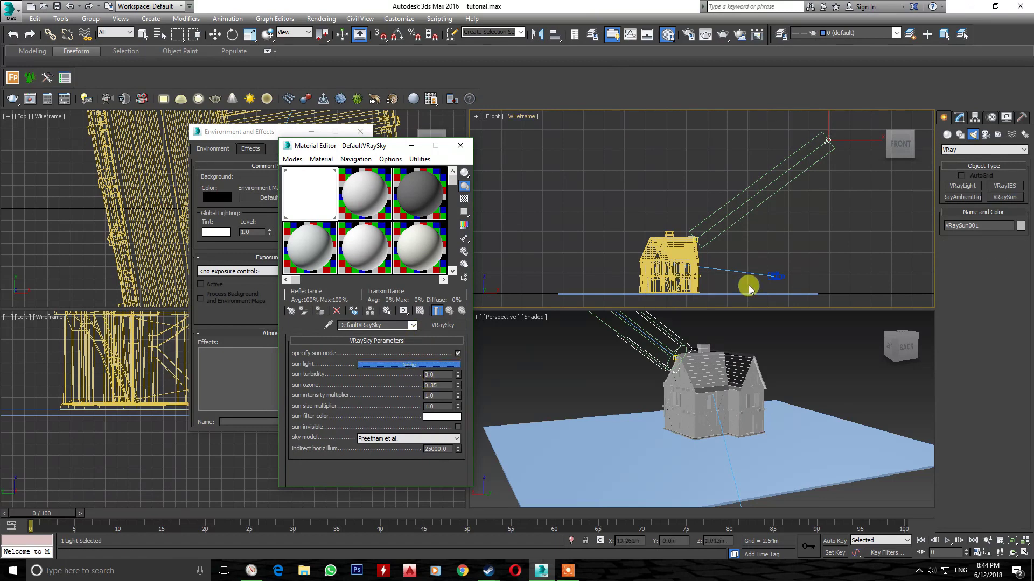
left_click(828, 141)
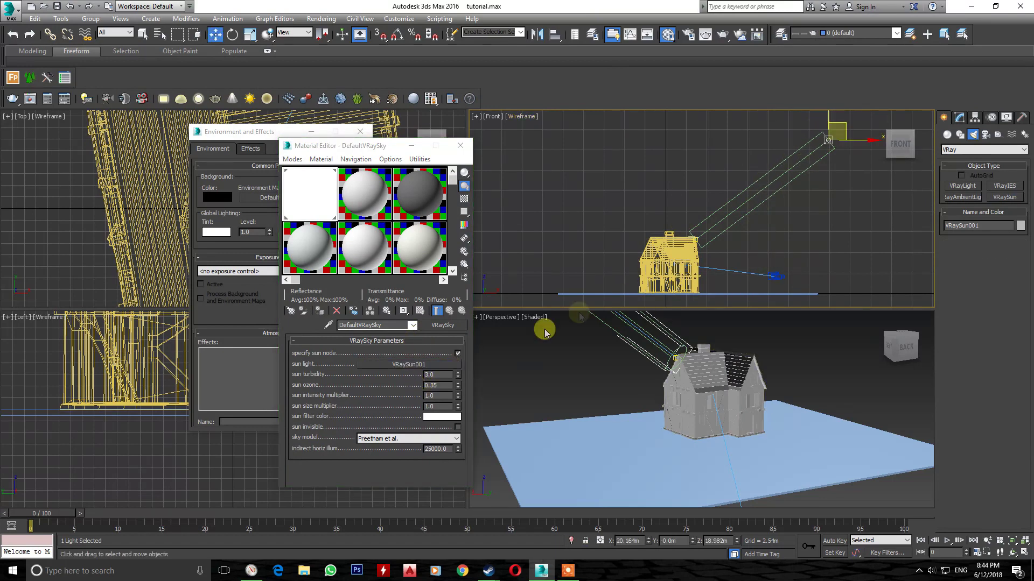
double_click(440, 396)
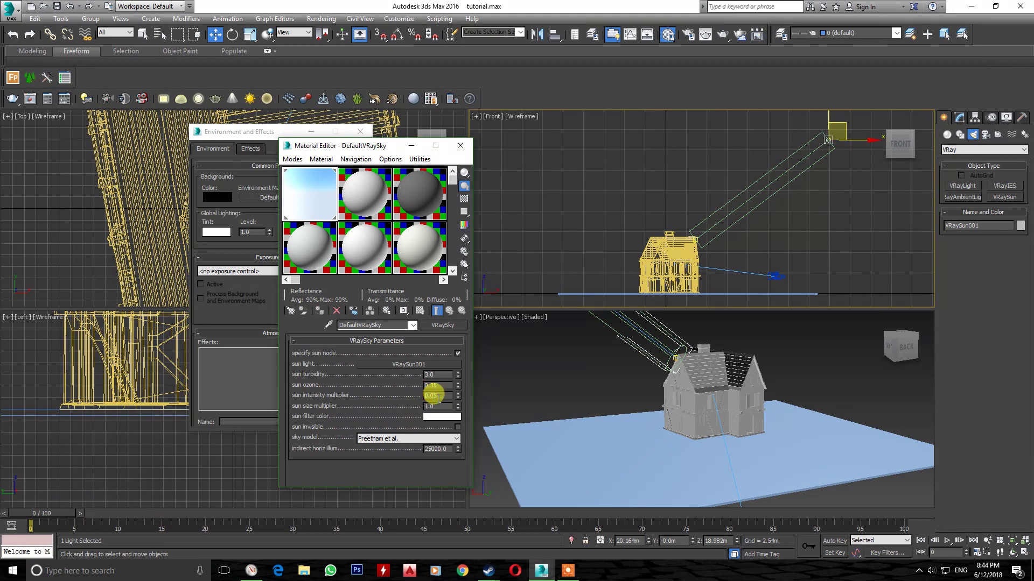
key("Return")
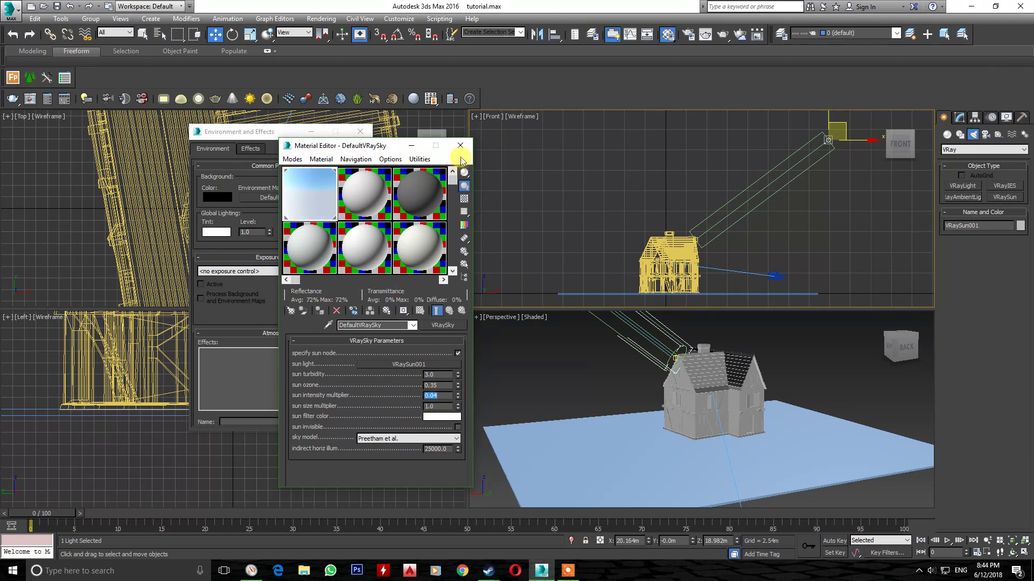
Step: Choose Physical Camera Exposure Control as the active exposure control in Environment and Effects
left_click_drag(351, 149, 641, 146)
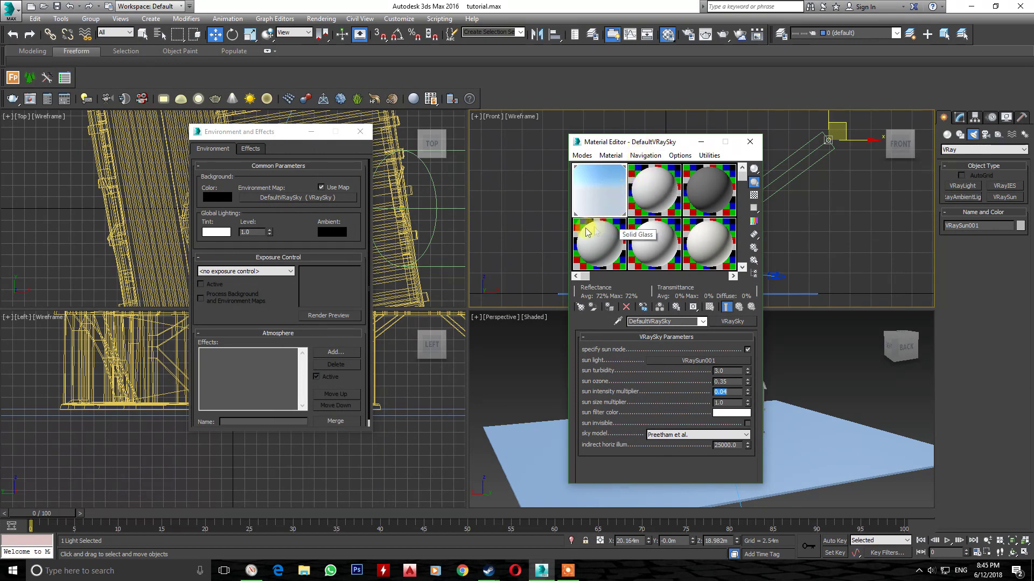
left_click(242, 272)
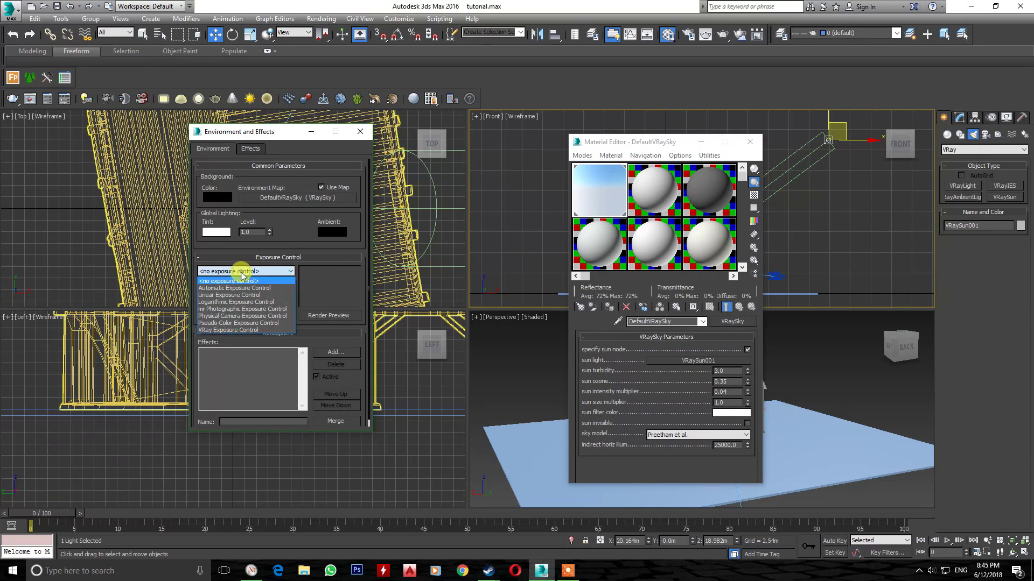
left_click(290, 318)
left_click_drag(663, 144, 70, 184)
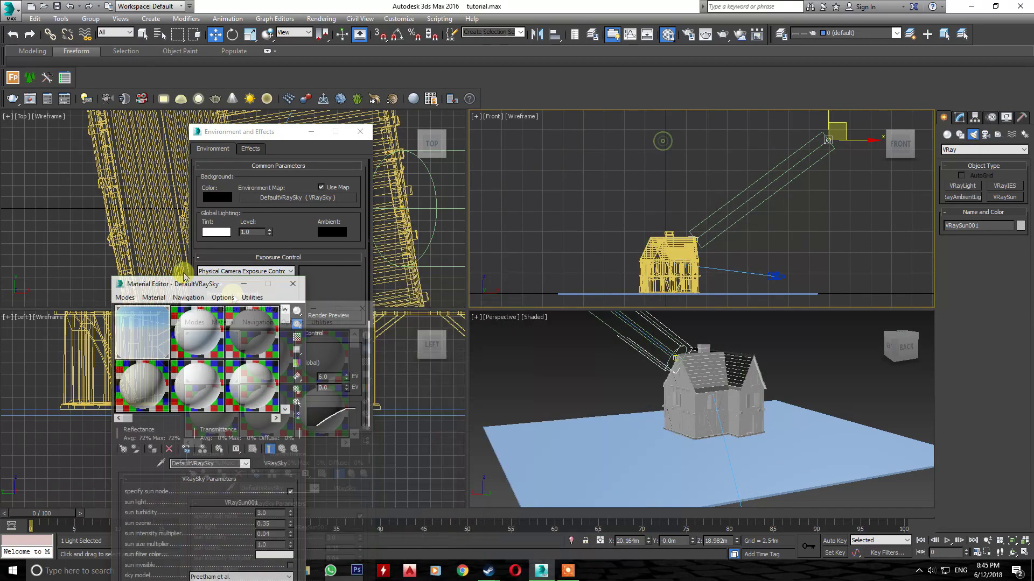
Step: Select PhysCamera001 and bring up its Exposure parameters in the Modify panel
left_click(771, 276)
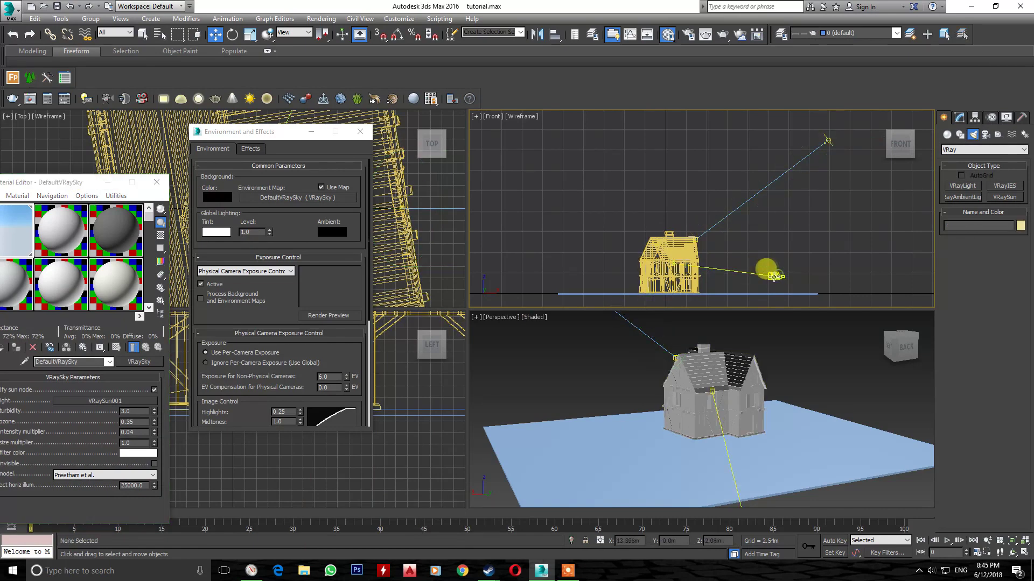
left_click(774, 276)
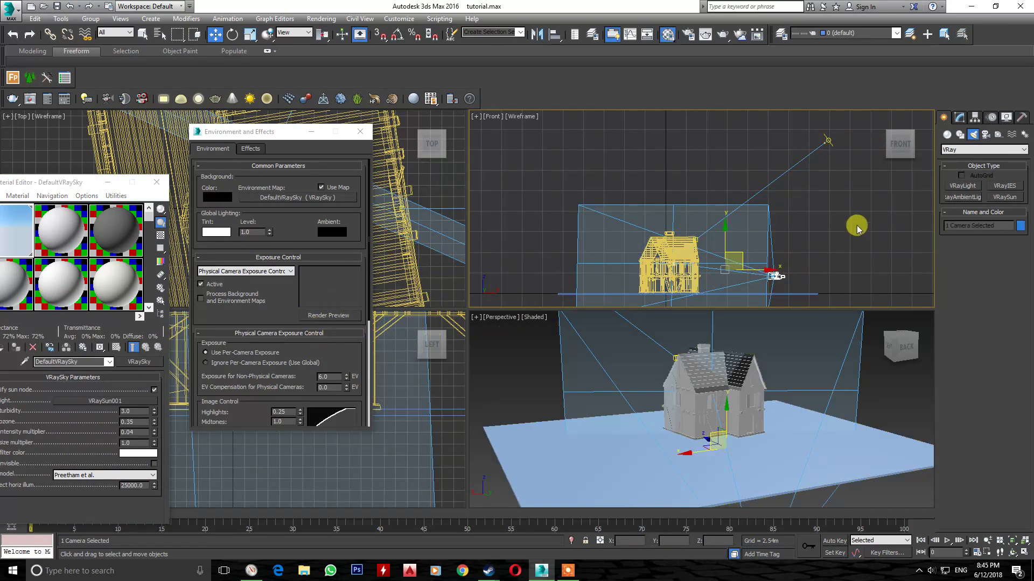
left_click(959, 118)
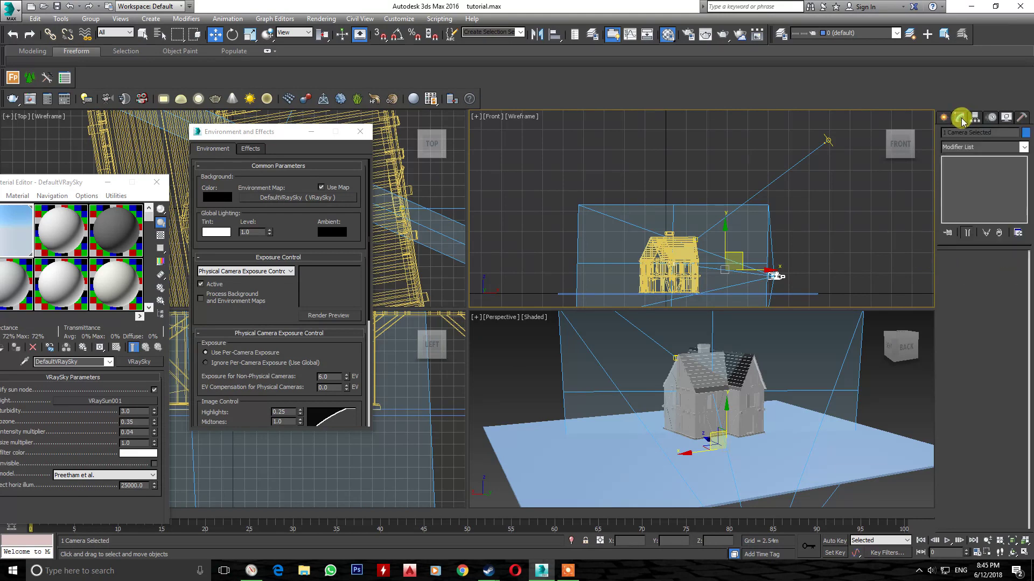
left_click(775, 276)
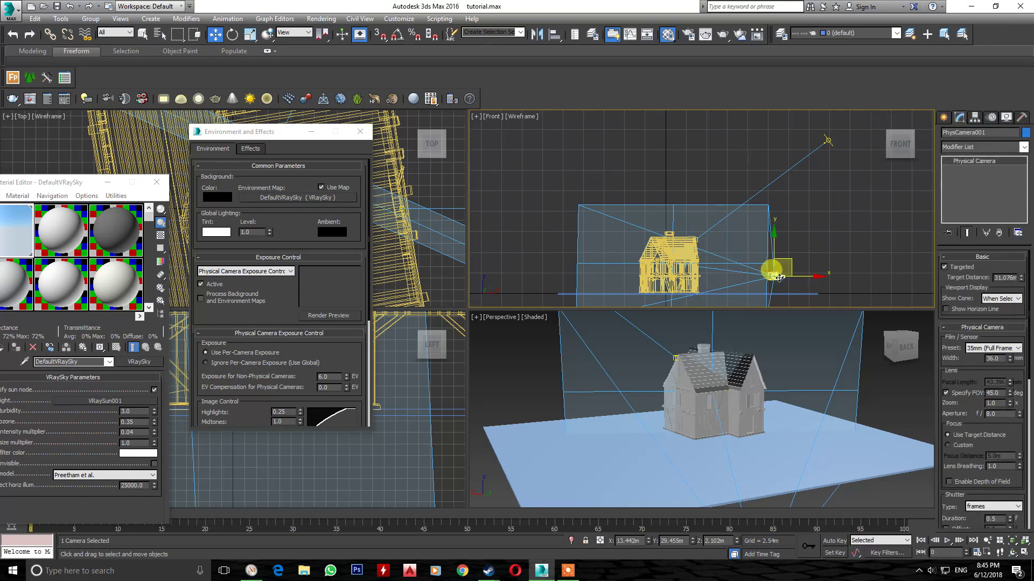
left_click_drag(975, 445, 962, 413)
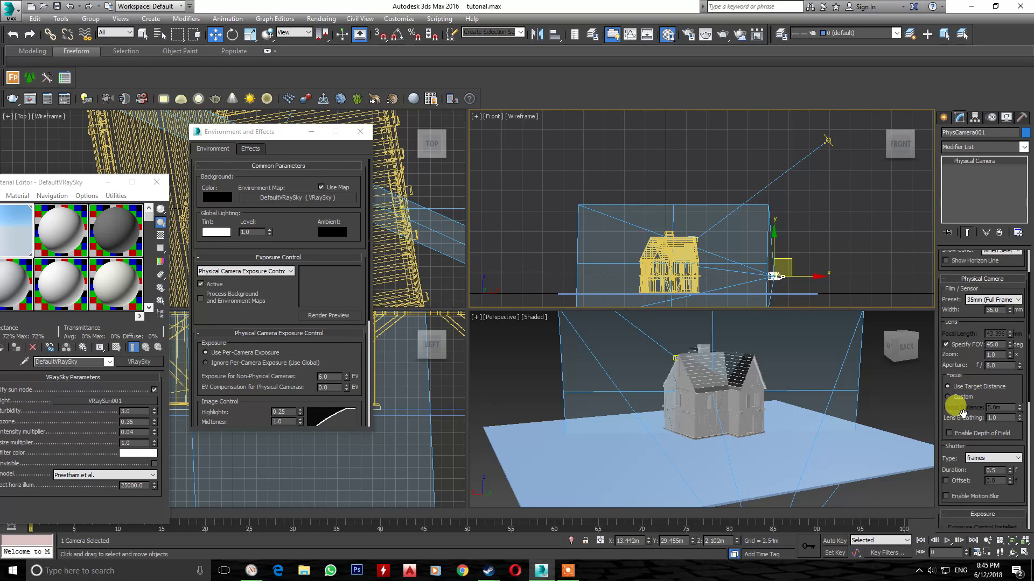
scroll(962, 412, "down", 1)
scroll(966, 409, "down", 2)
scroll(994, 490, "down", 1)
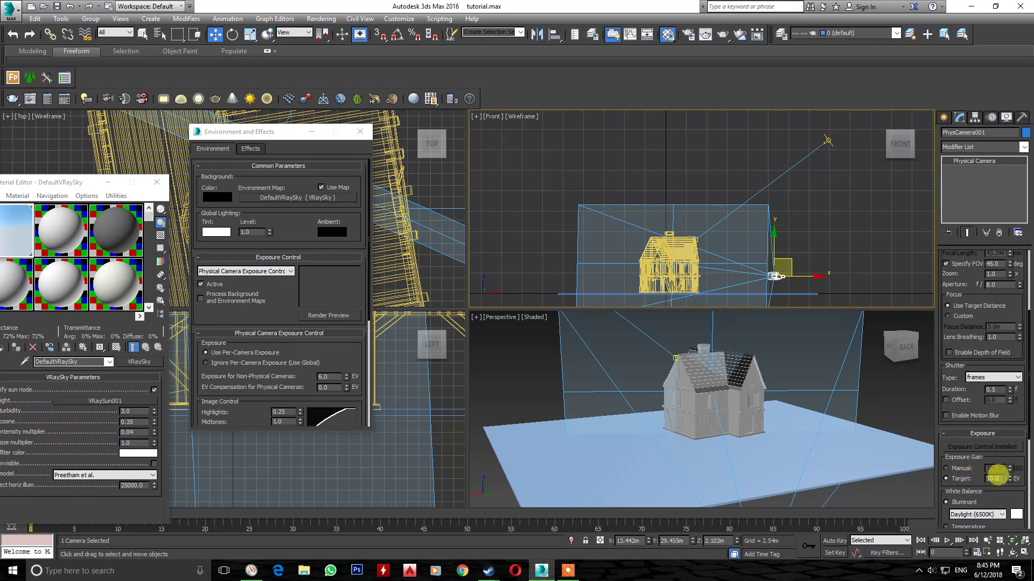
Step: Apply a 10 EV exposure gain target, then maximize the Perspective viewport
key("Return")
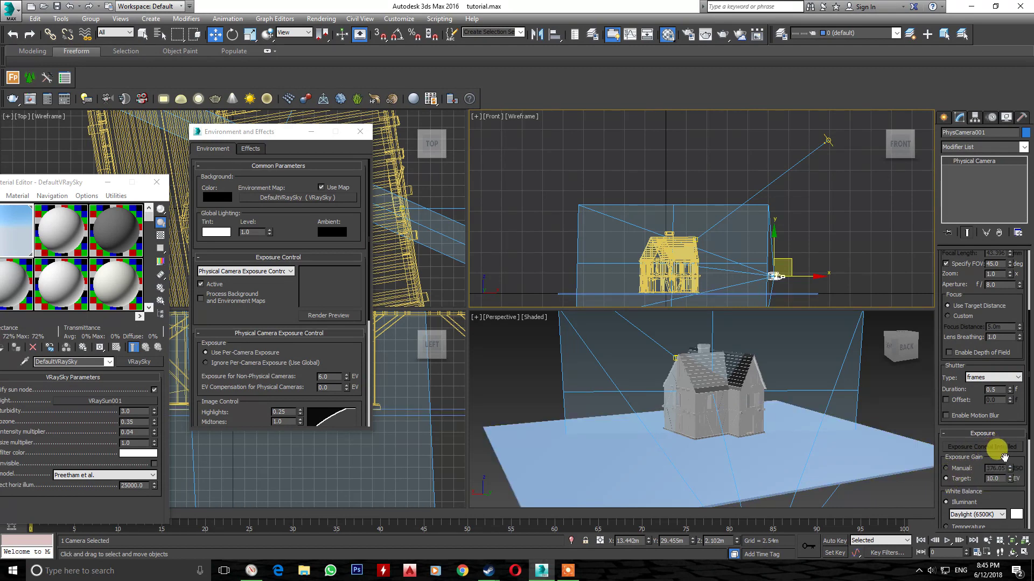
scroll(1005, 457, "down", 1)
scroll(991, 512, "down", 2)
scroll(969, 479, "down", 1)
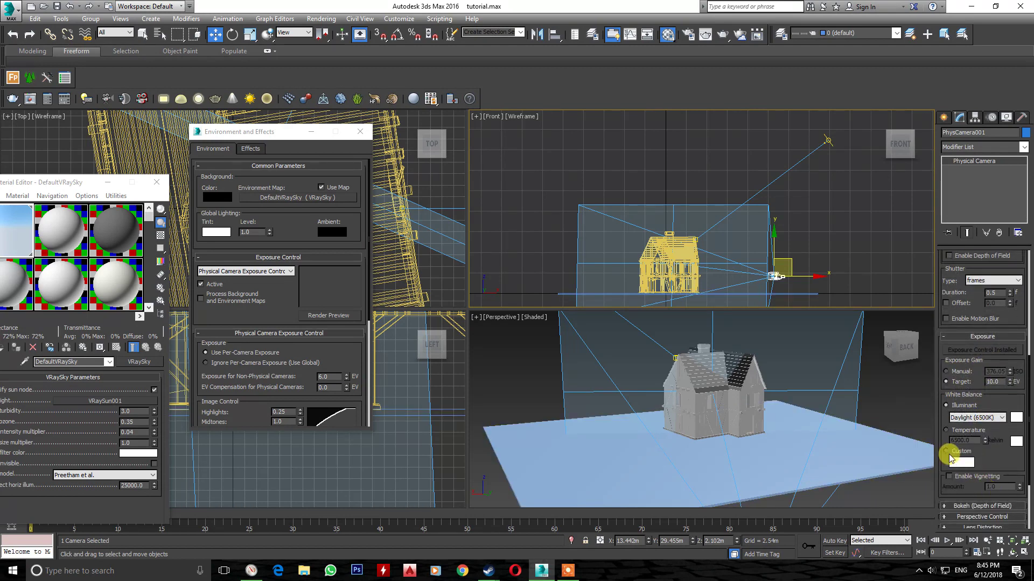
left_click(30, 121)
left_click(800, 351)
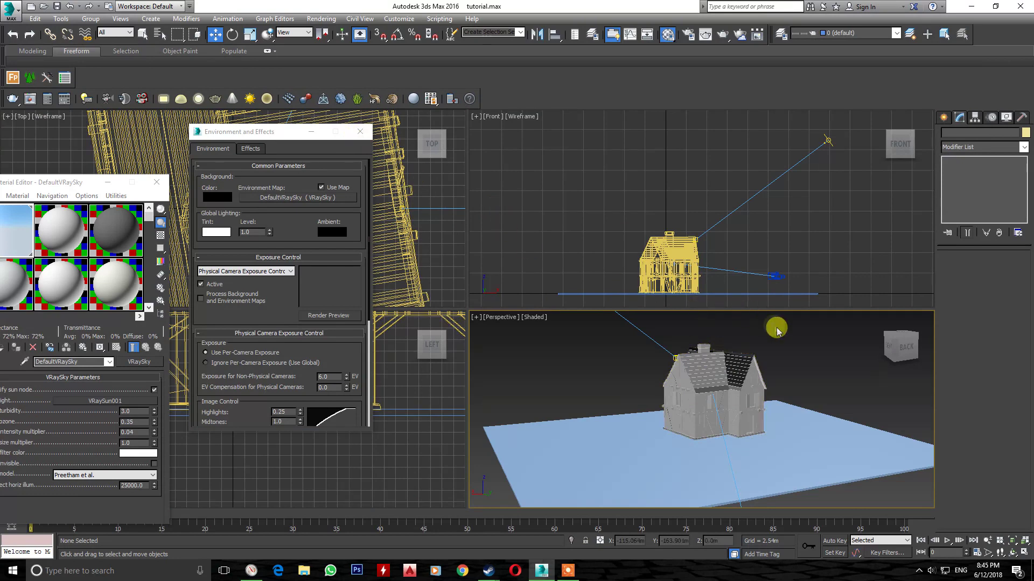
key("alt+w")
Step: Look through PhysCamera001 and make a test V-Ray render of the sunlit house
left_click(33, 116)
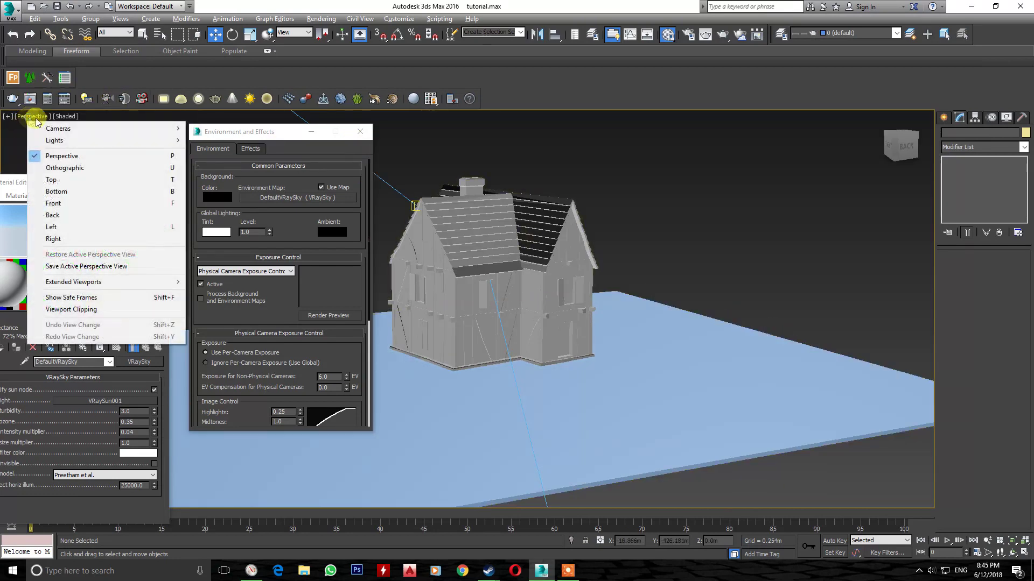
mouse_move(58, 128)
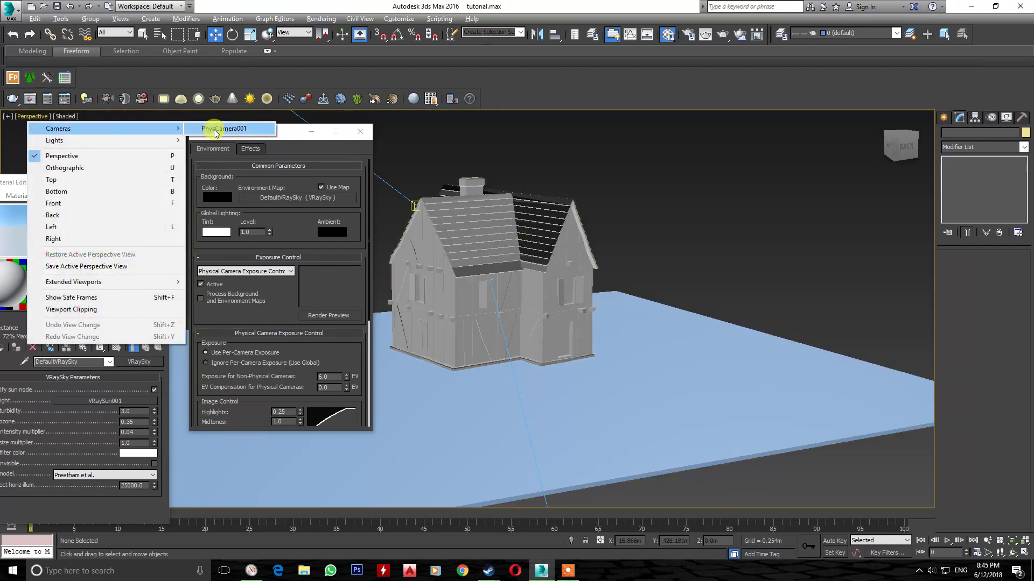
left_click(214, 129)
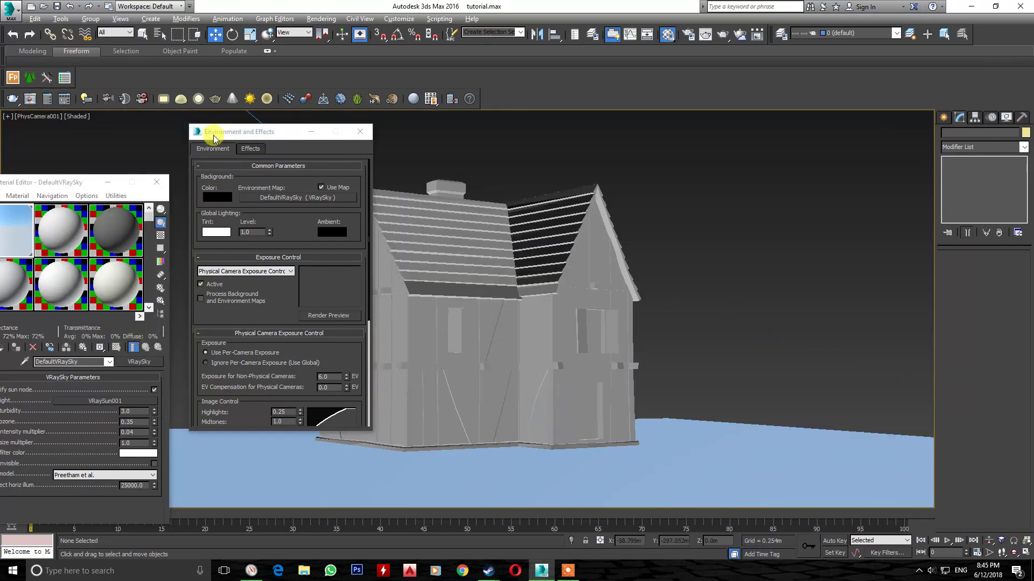
left_click(12, 99)
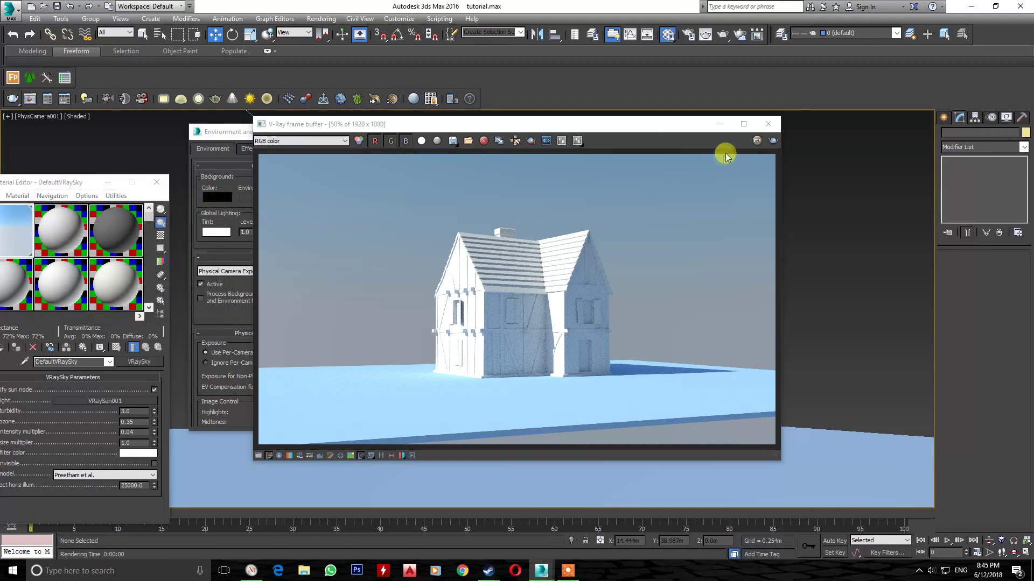
left_click(768, 124)
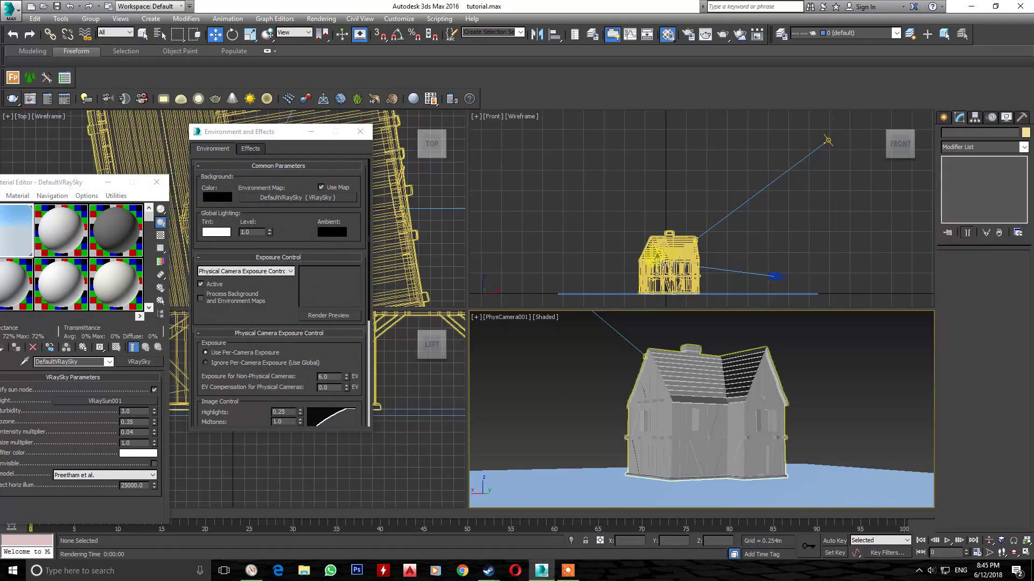
Step: Move VRaySun001 farther from the house in the Top view
key("alt+w")
left_click_drag(280, 131, 755, 165)
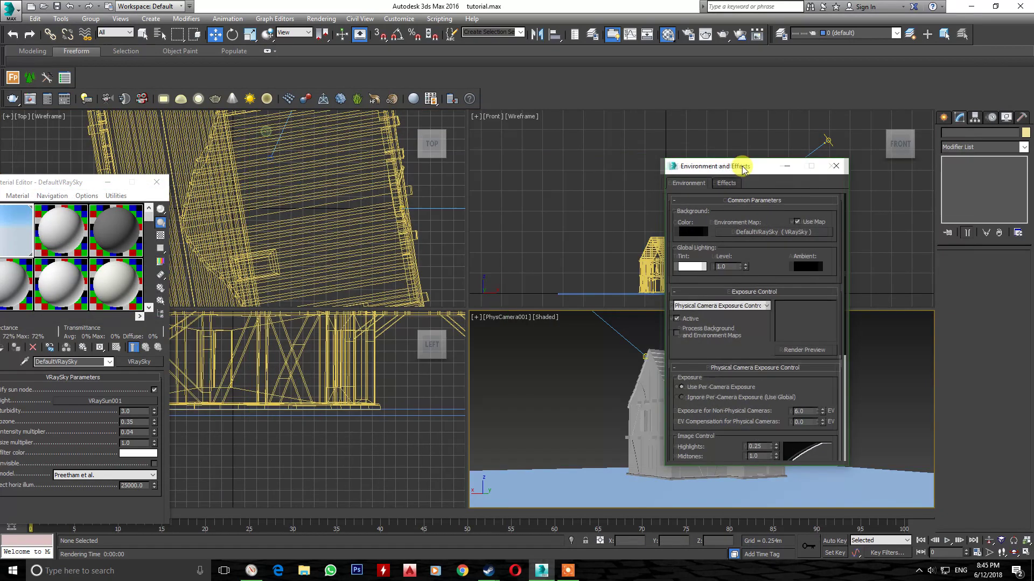
scroll(366, 269, "down", 3)
scroll(366, 269, "down", 5)
scroll(371, 258, "down", 4)
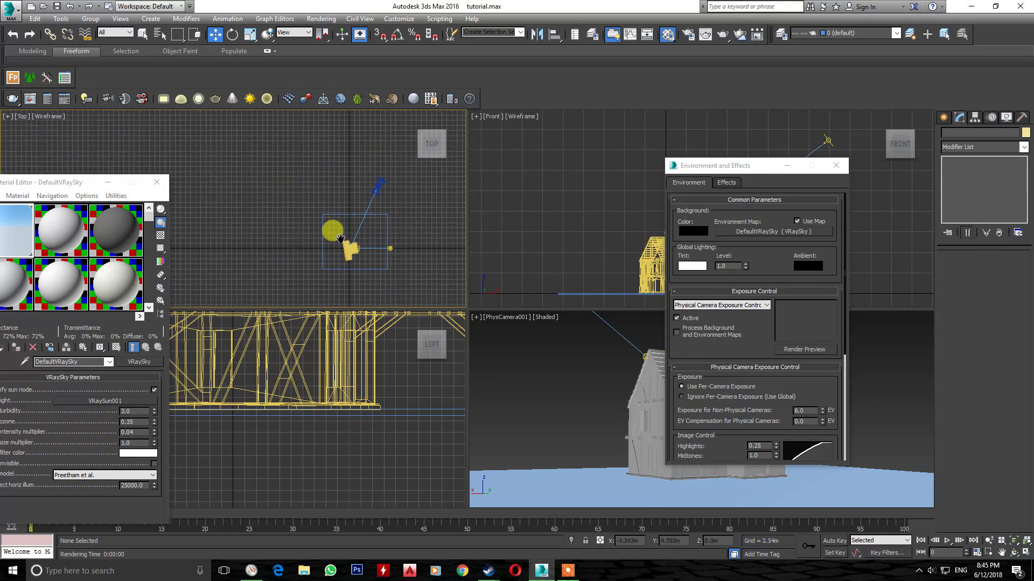
left_click(389, 248)
left_click_drag(390, 249, 395, 152)
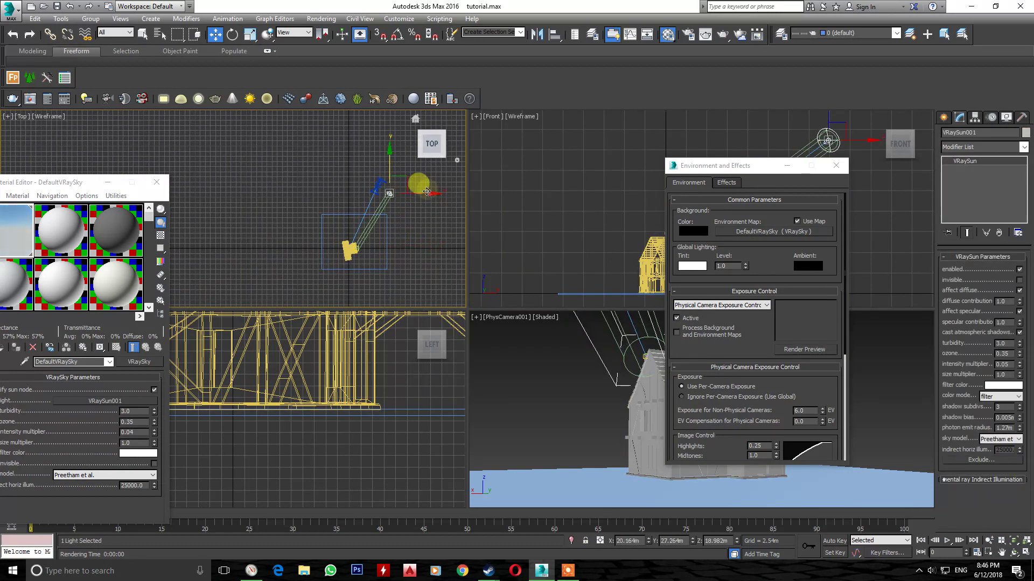
Step: Adjust VRaySun001's height and sideways position in the Left view
left_click(395, 351)
scroll(395, 351, "down", 3)
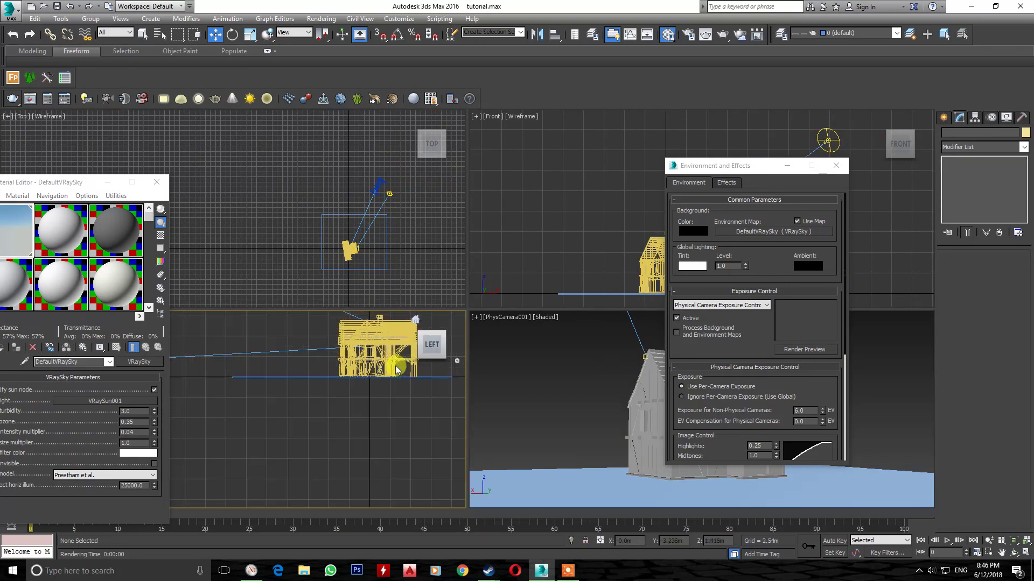
scroll(395, 351, "down", 3)
left_click(321, 339)
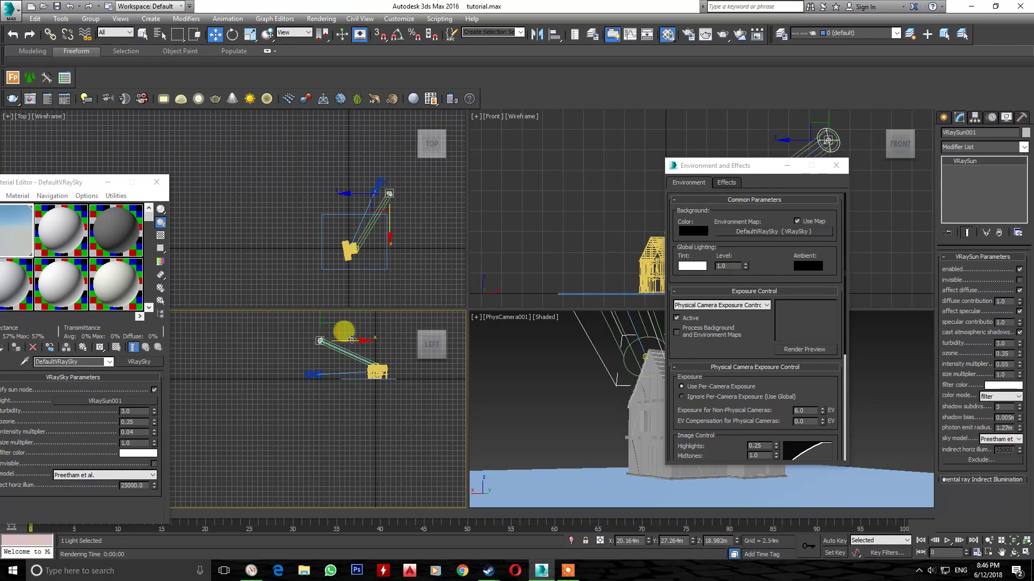
scroll(331, 345, "down", 3)
mouse_move(326, 327)
left_mouse_down()
mouse_move(329, 313)
mouse_move(322, 345)
left_mouse_up()
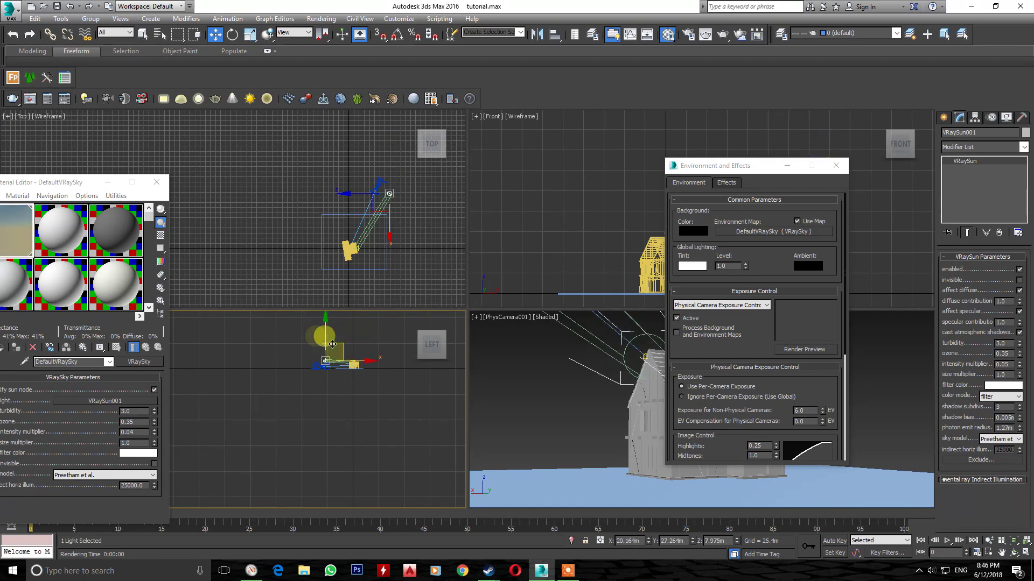
left_click_drag(367, 362, 357, 359)
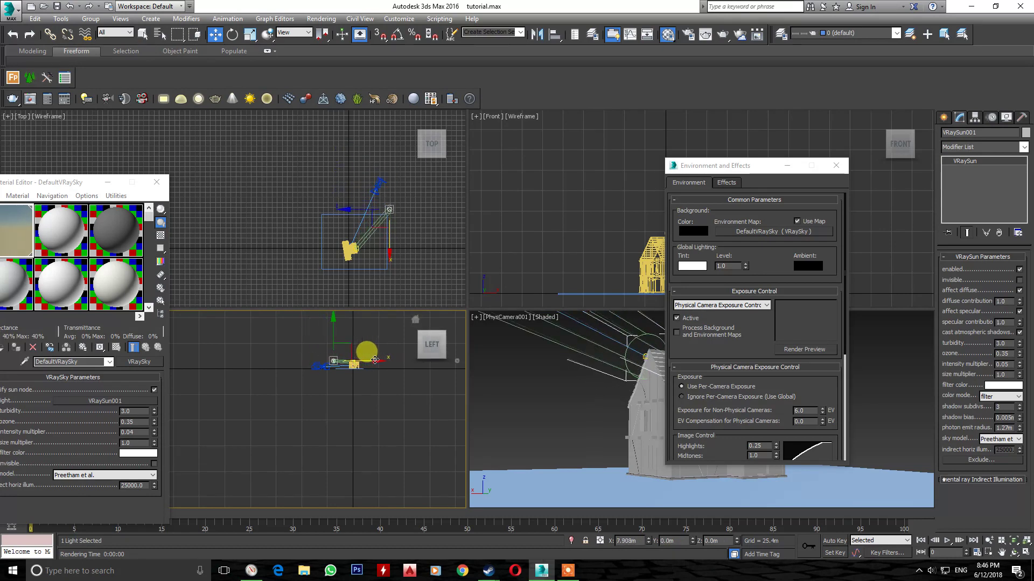
left_click_drag(357, 360, 381, 359)
left_click(411, 397)
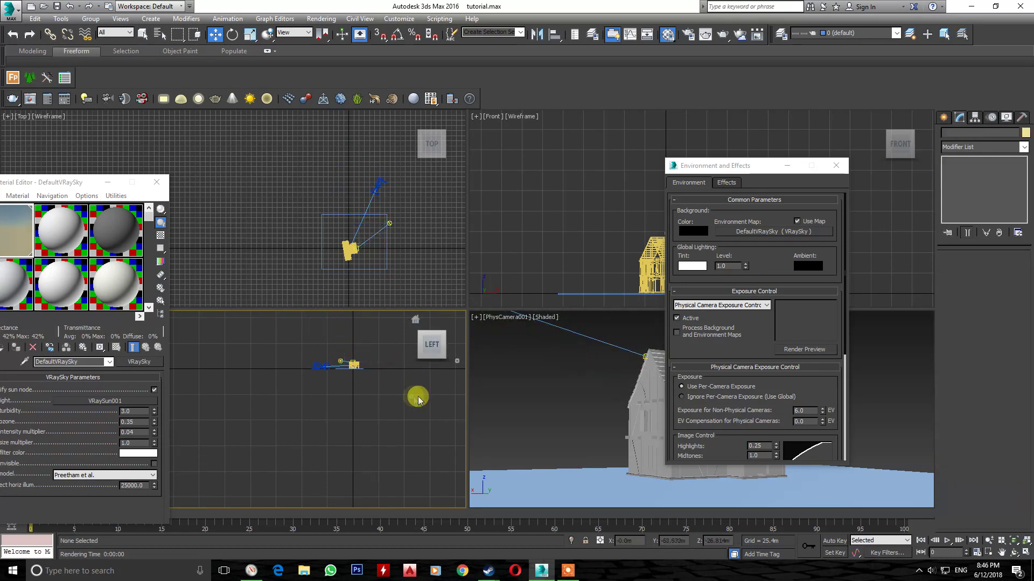
left_click(497, 319)
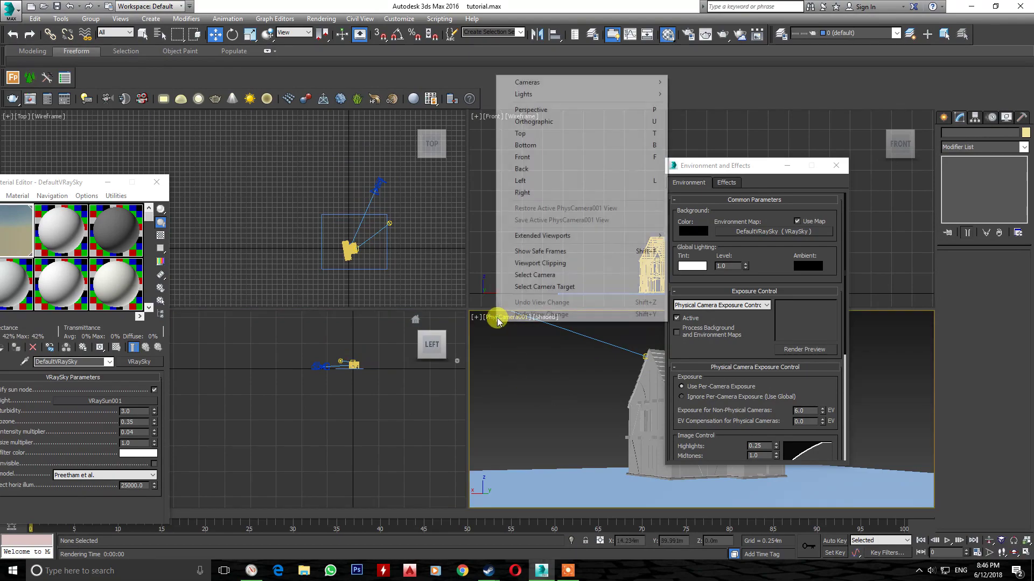
Step: Maximize the PhysCamera001 view, start a V-Ray render, then cancel and close it
left_click(587, 368)
key("alt+w")
left_click(13, 99)
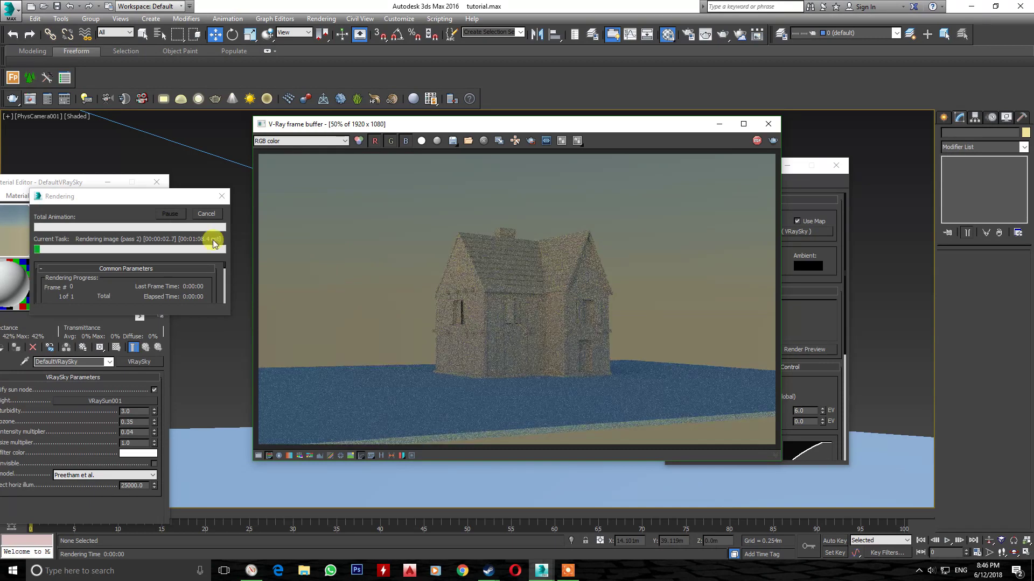
left_click(203, 214)
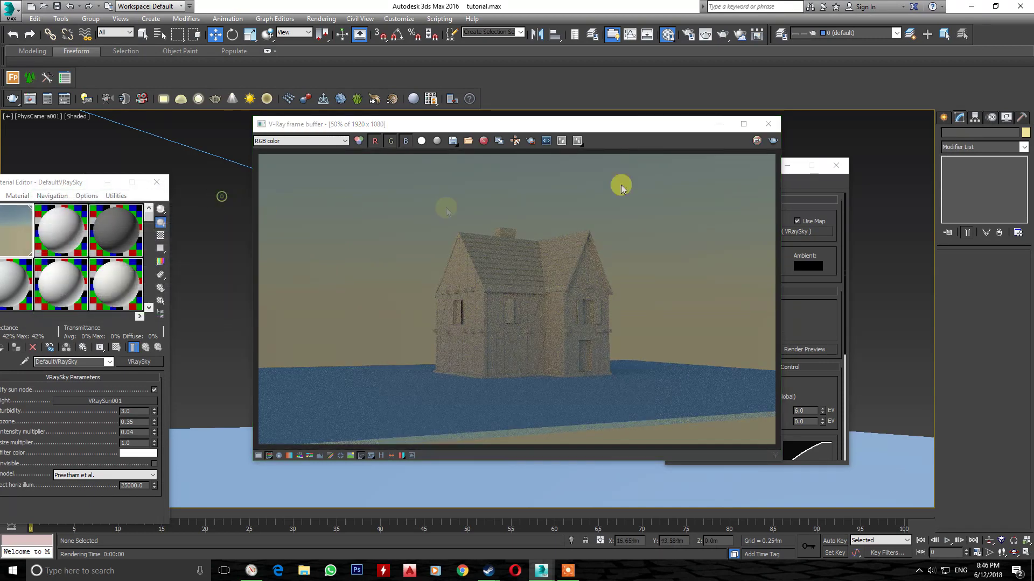
left_click(769, 124)
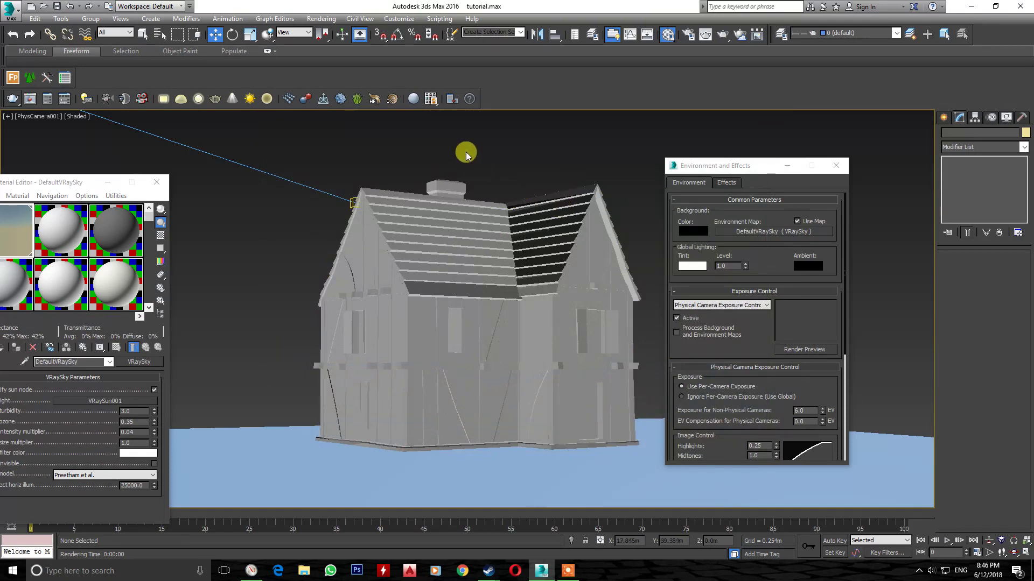
Step: Raise VRaySun001 higher above the house in the Left view, then maximize the Top view
key("alt+w")
scroll(351, 360, "up", 2)
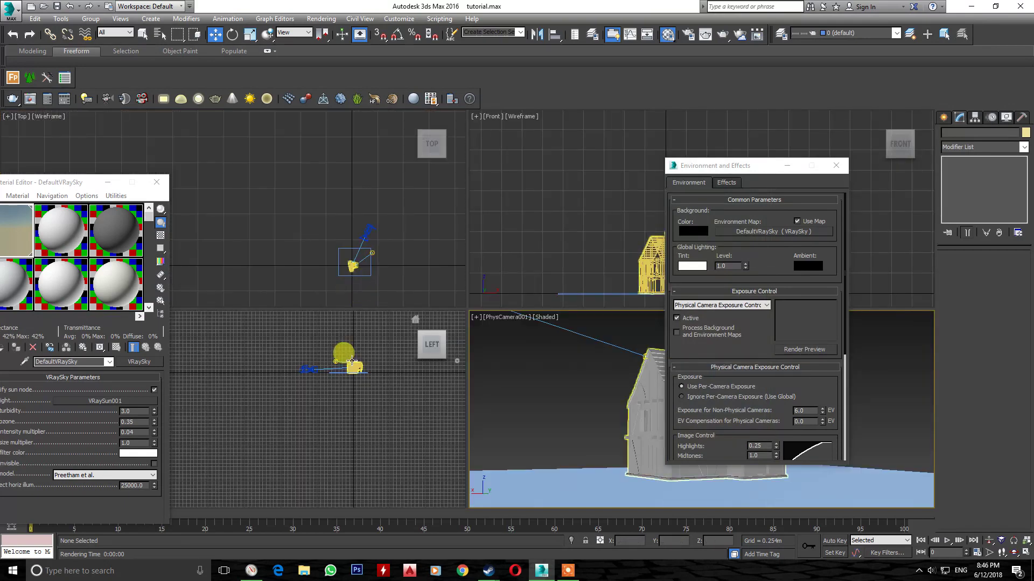
left_click_drag(335, 359, 335, 337)
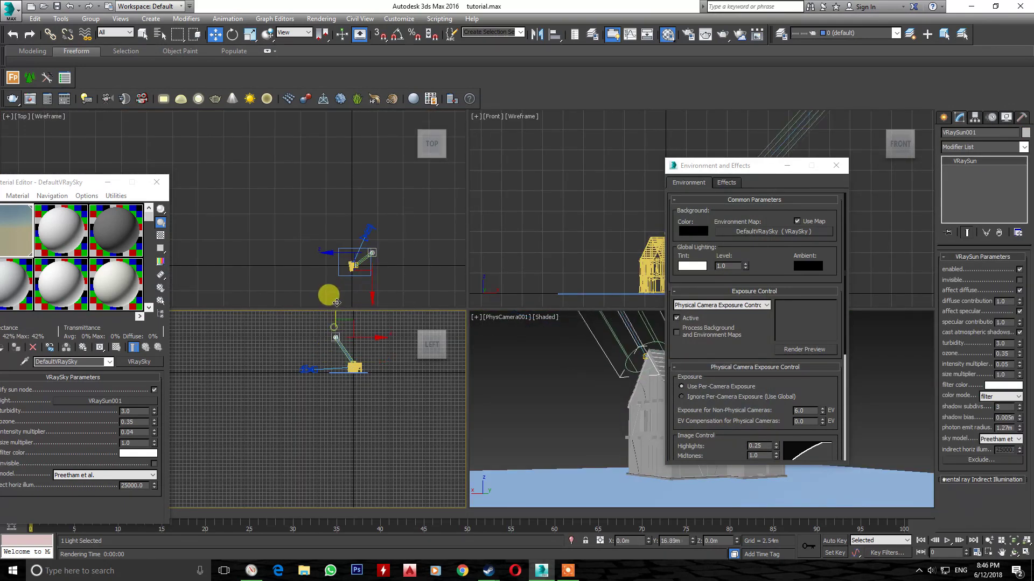
left_click(575, 379)
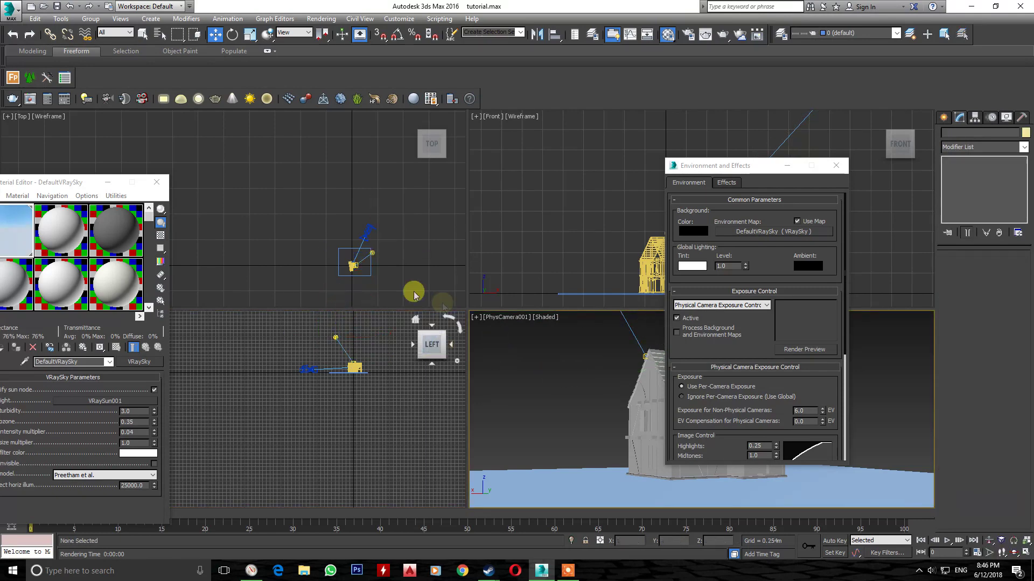
key("alt+w")
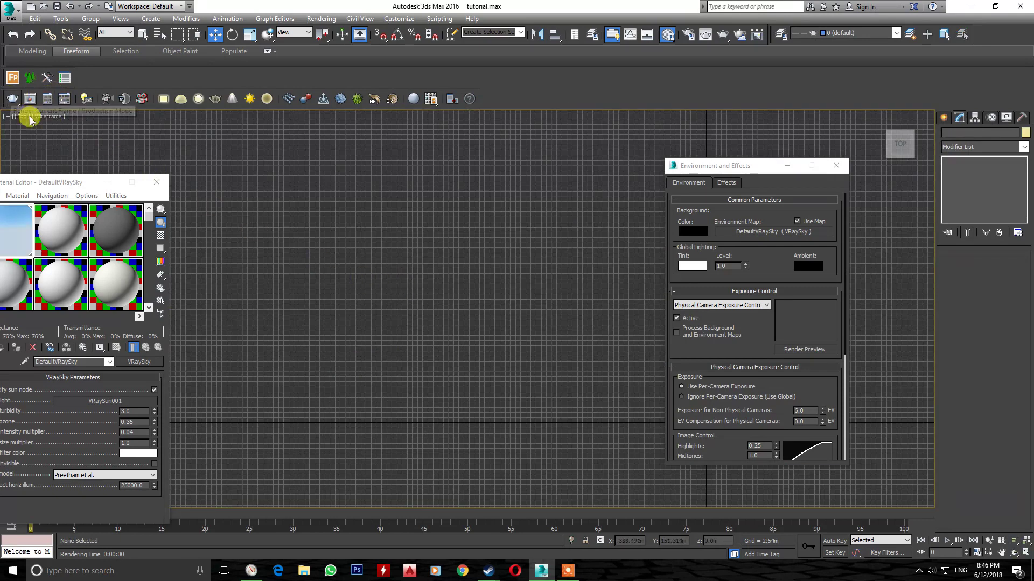
left_click(48, 116)
left_click(23, 116)
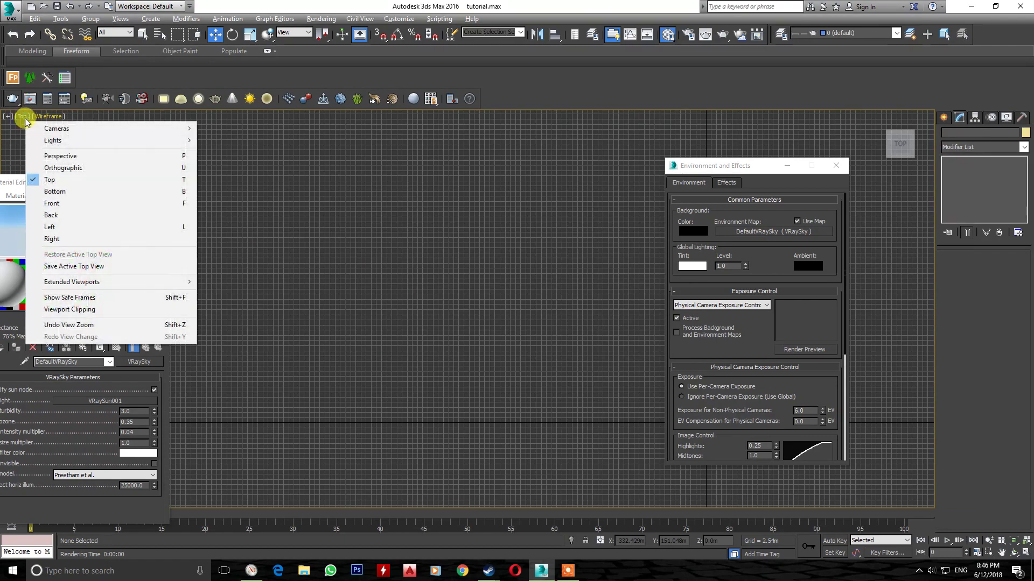
Step: Render the house with V-Ray from the PhysCamera001 viewport in bright daylight
left_click(227, 135)
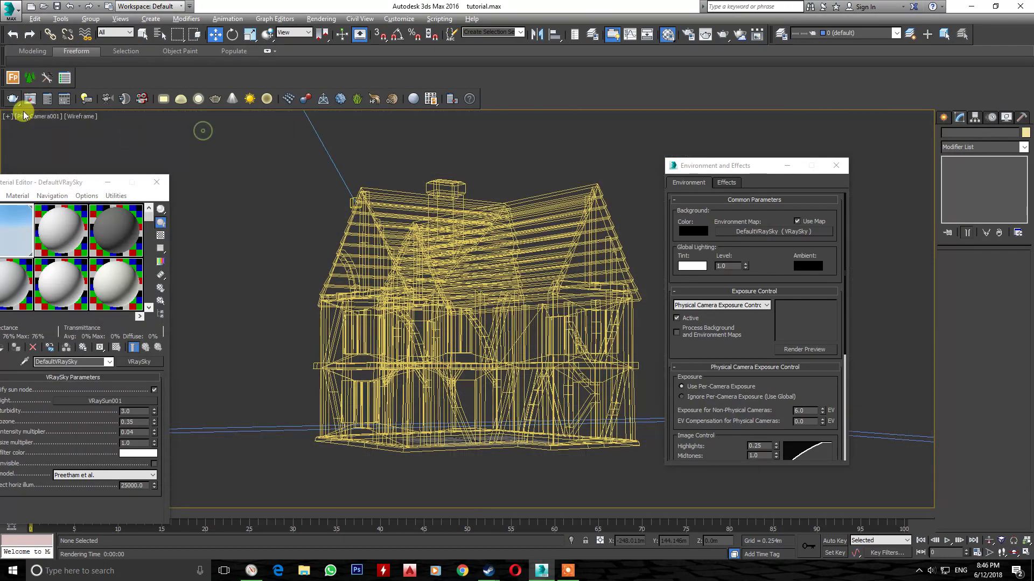
left_click(16, 98)
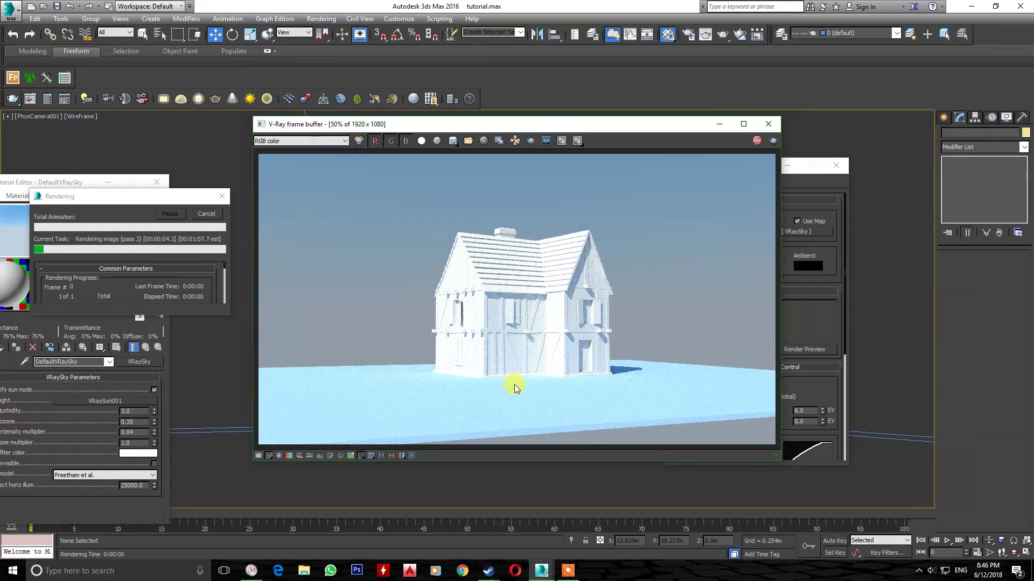